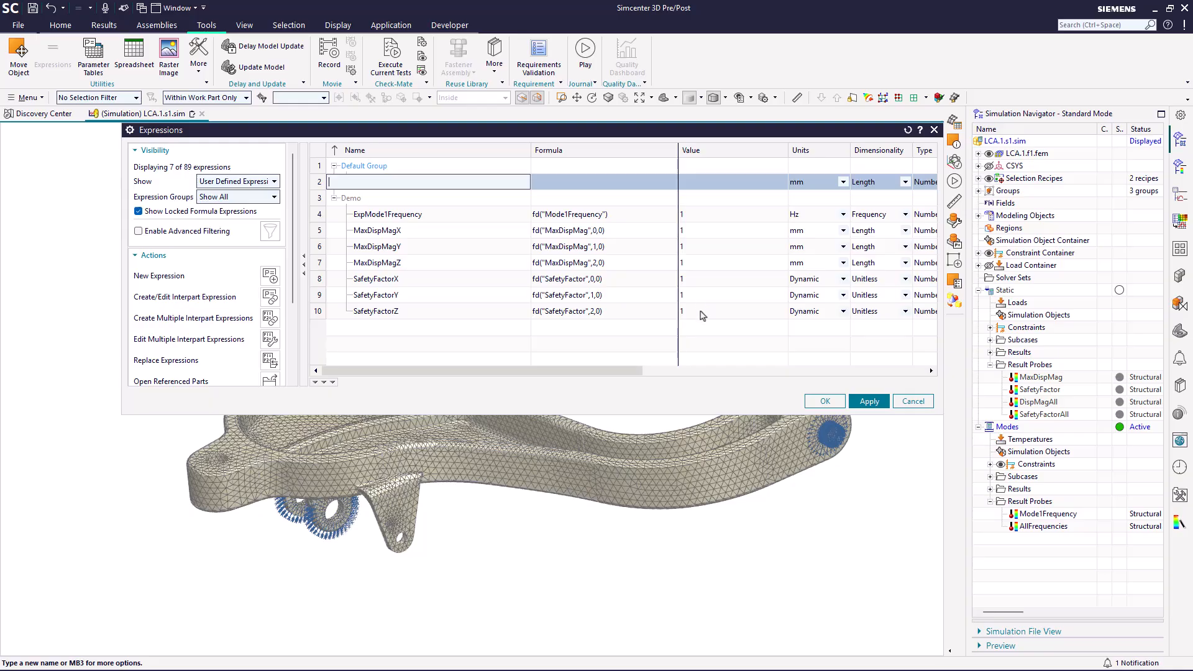
Step: Close the expressions list without changes and look up the Update for External Change command
click(908, 403)
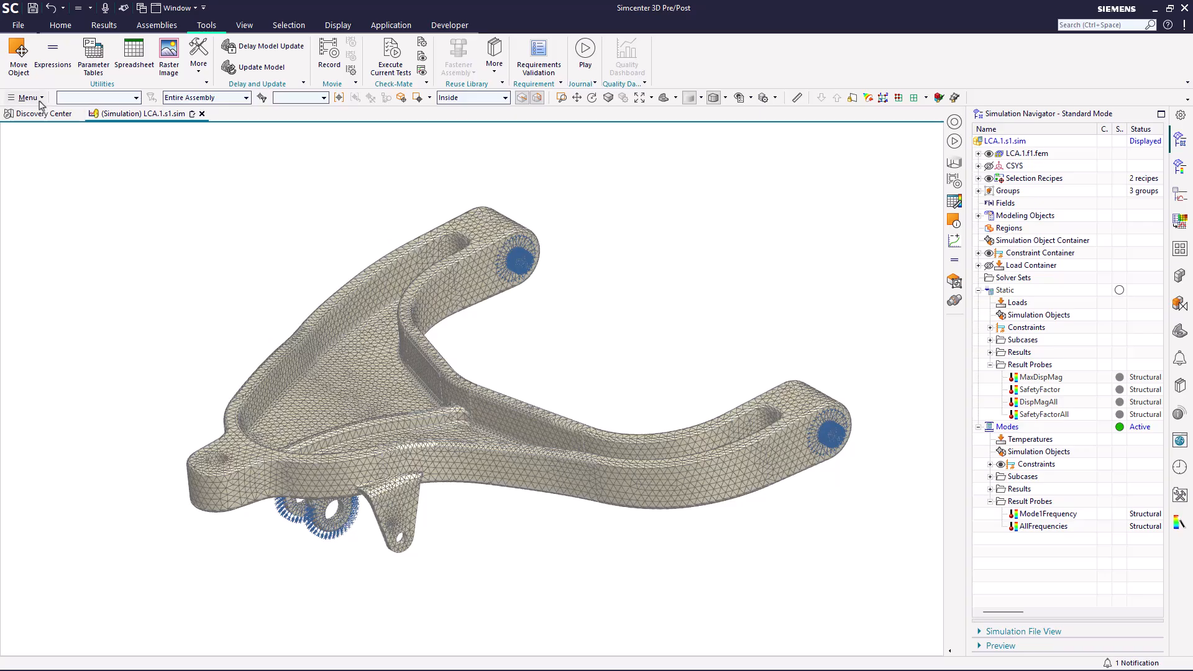
click(39, 101)
mouse_move(40, 190)
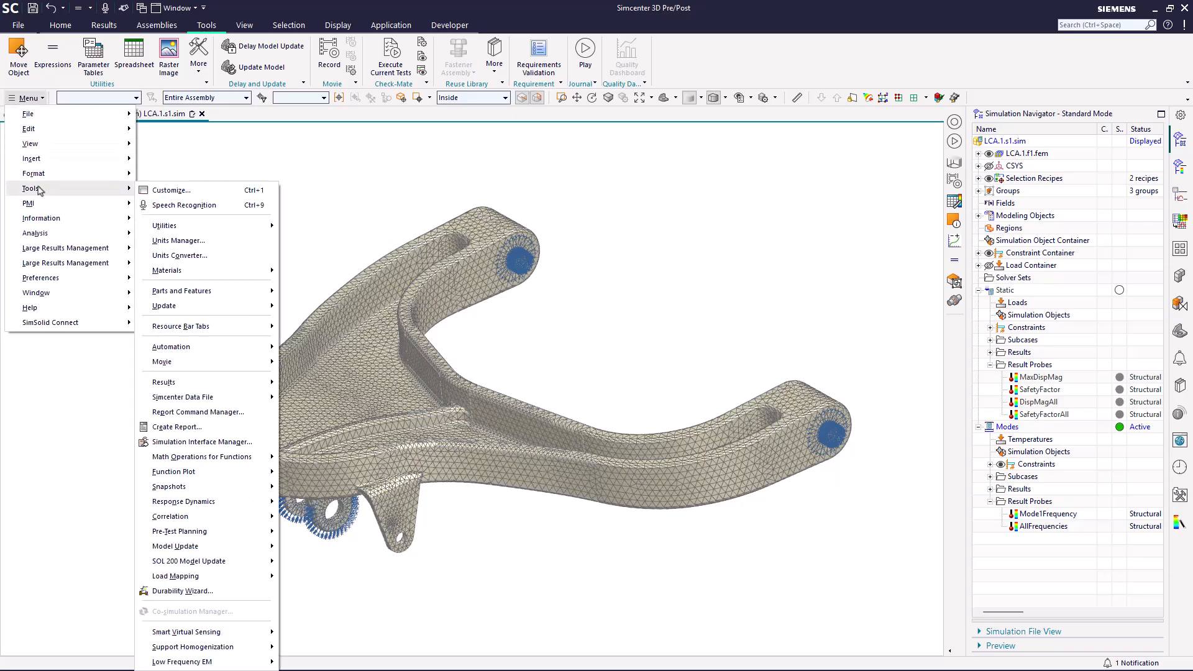
mouse_move(176, 308)
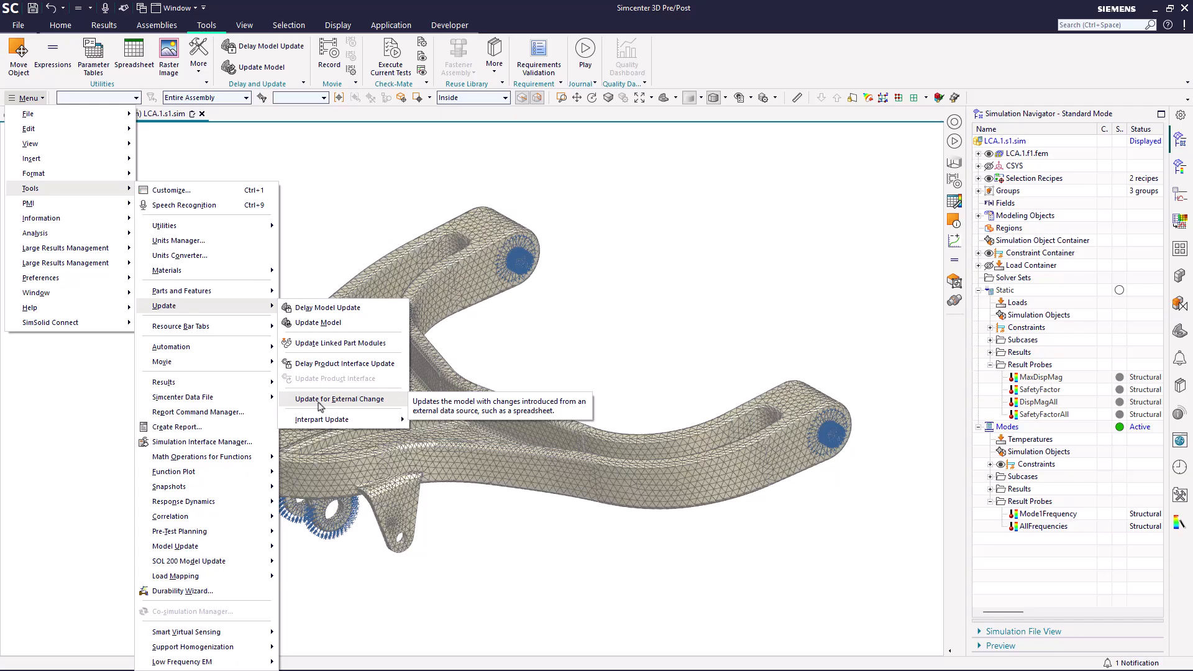
click(628, 219)
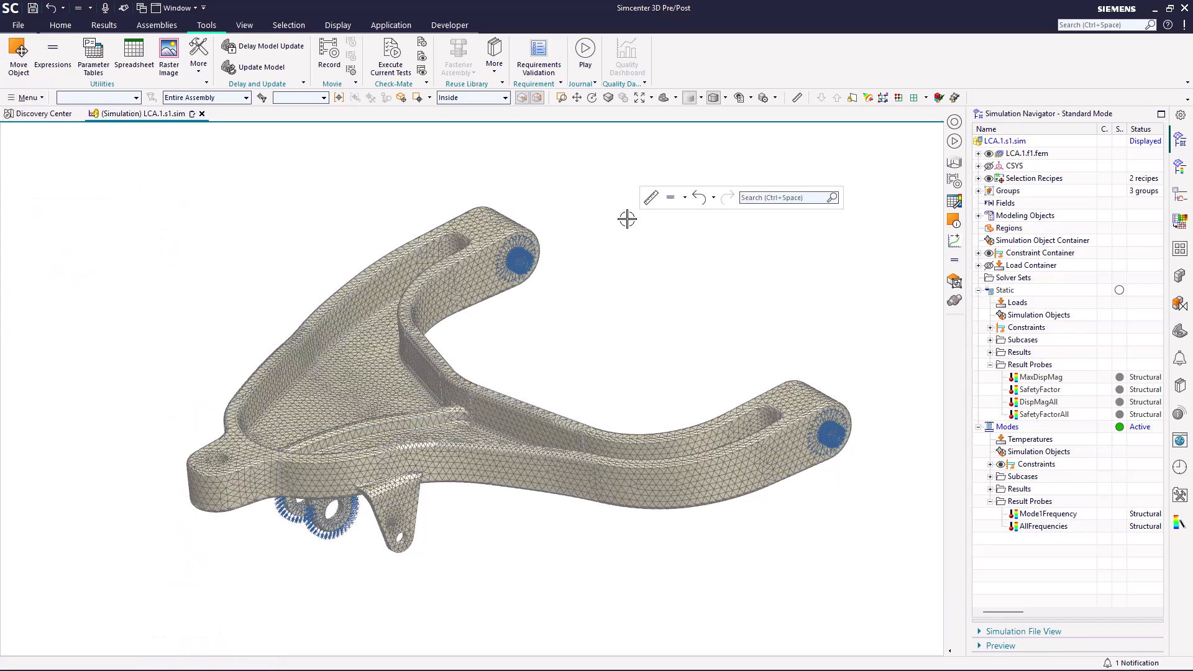
Step: Start recording a Python journal under the file name journal, overwriting the existing file
click(450, 25)
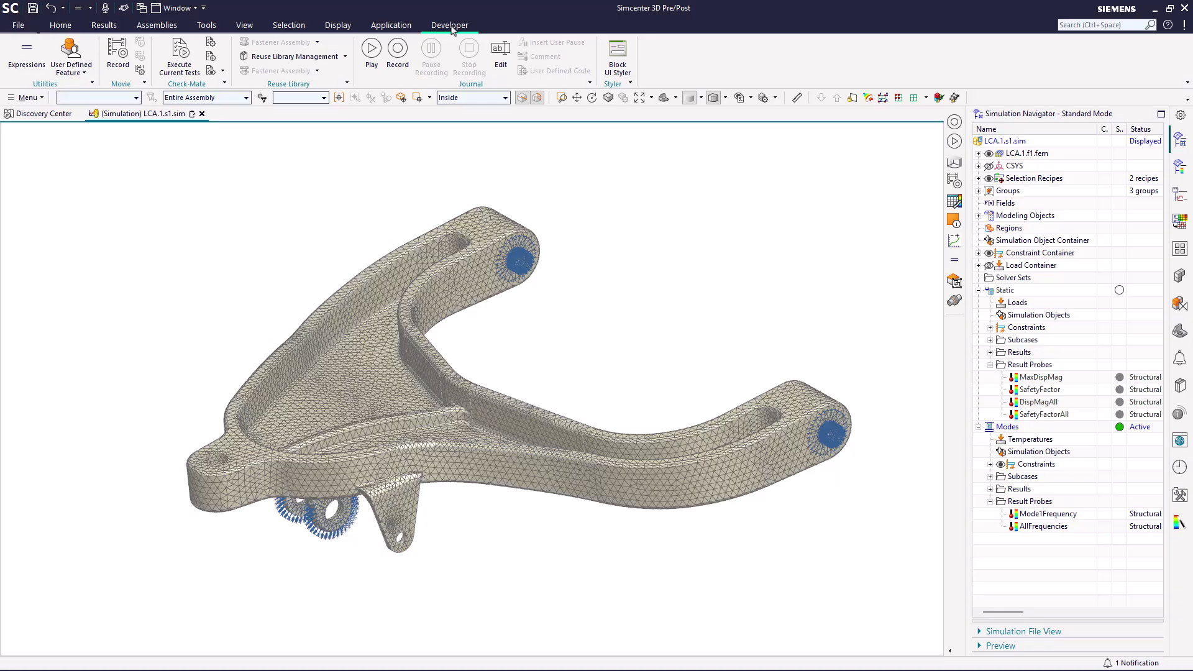
click(396, 51)
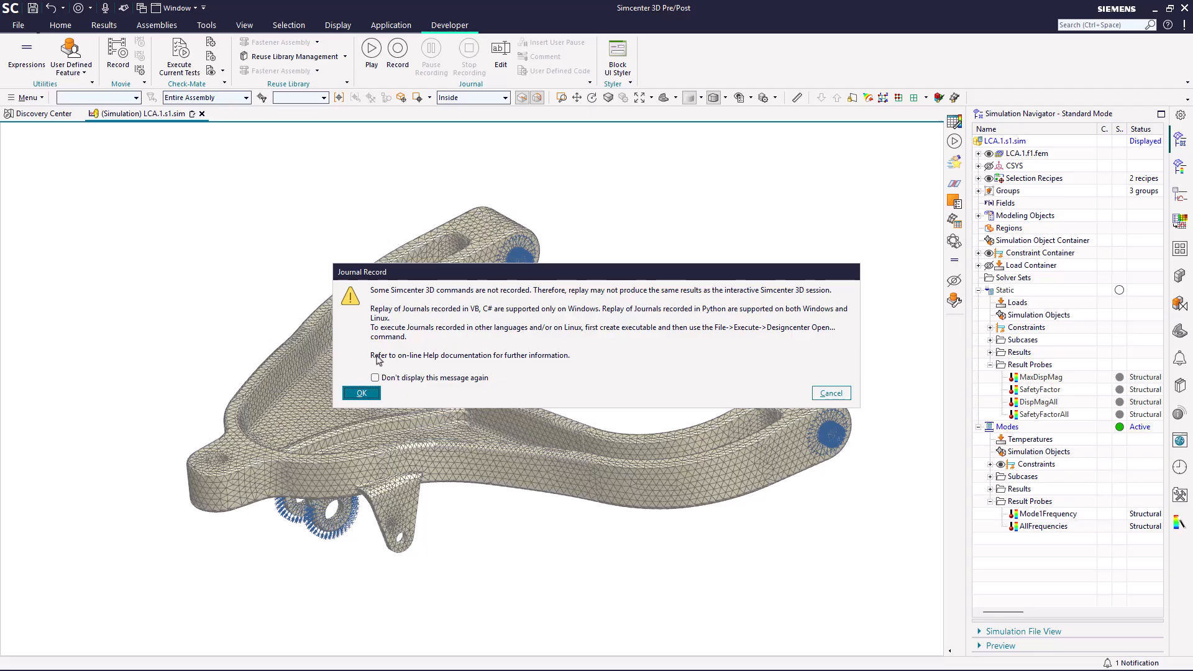
click(361, 394)
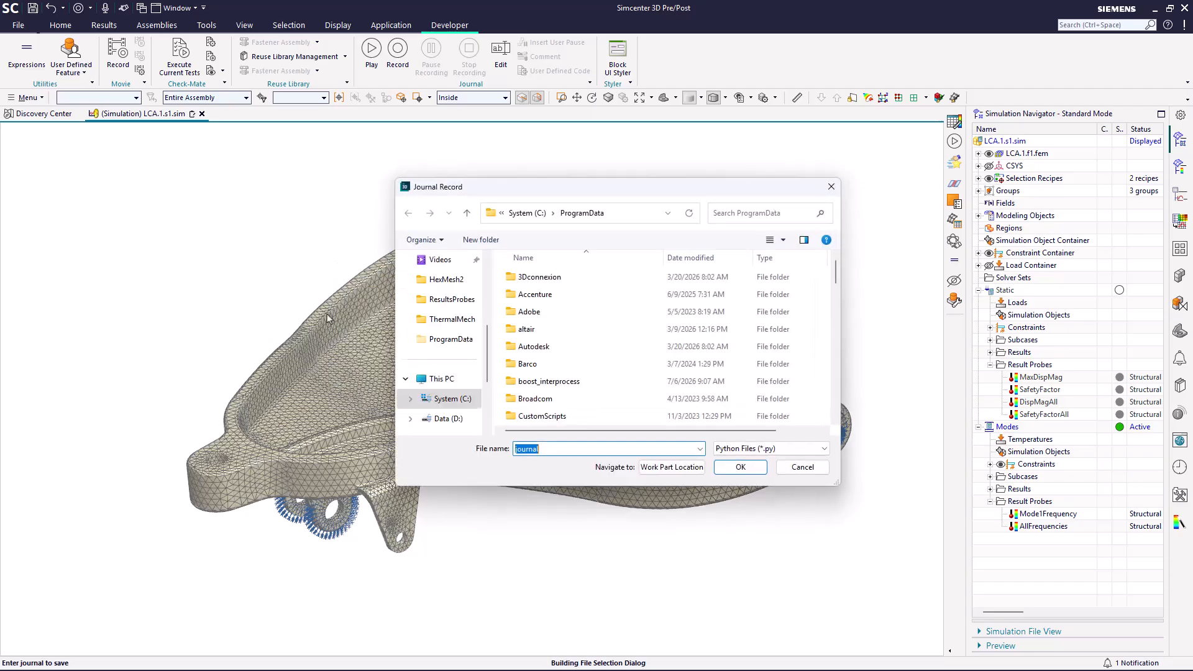
click(726, 471)
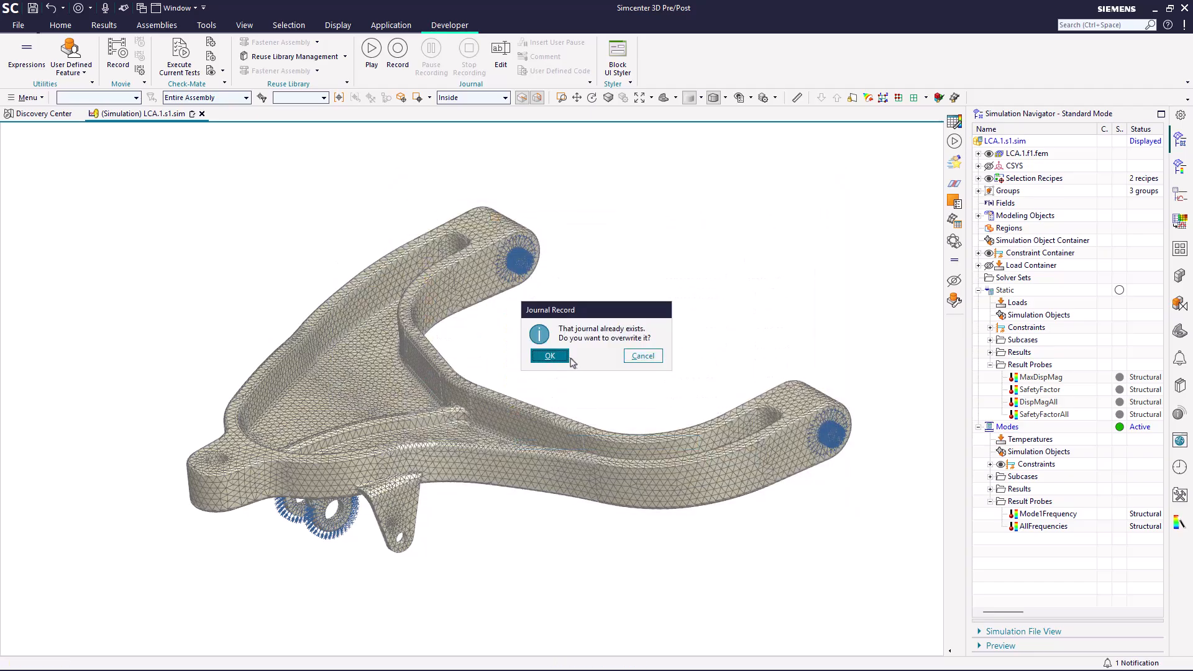
click(565, 358)
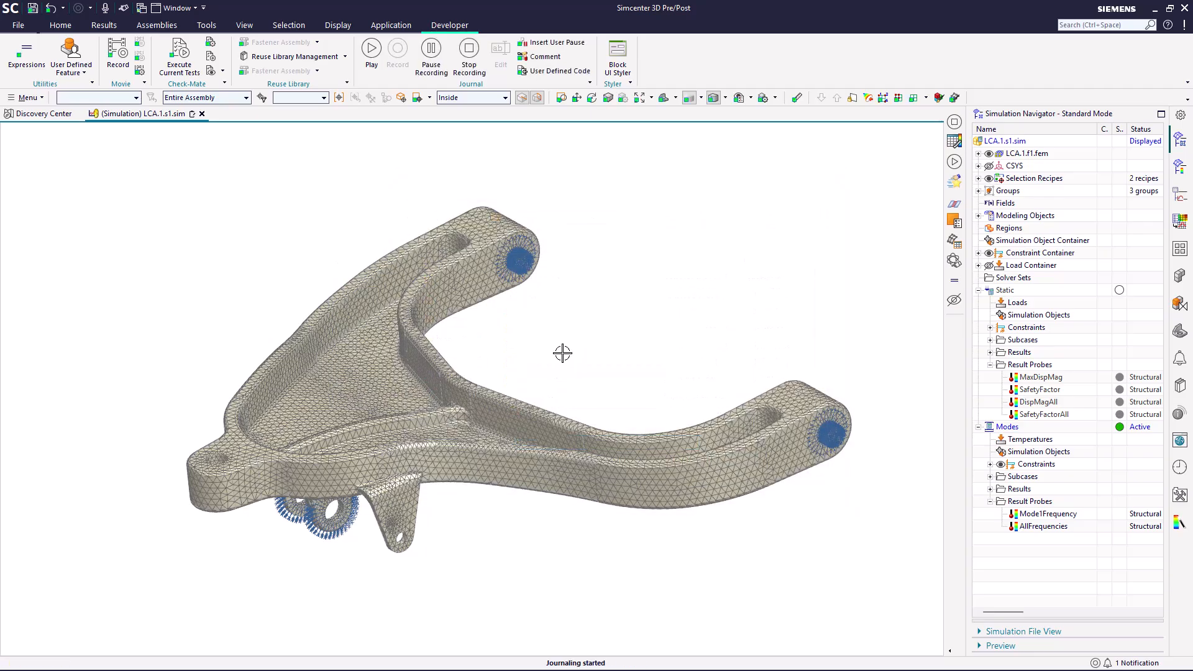
Step: Run Update for External Change on the model and stop the journal recording
click(28, 98)
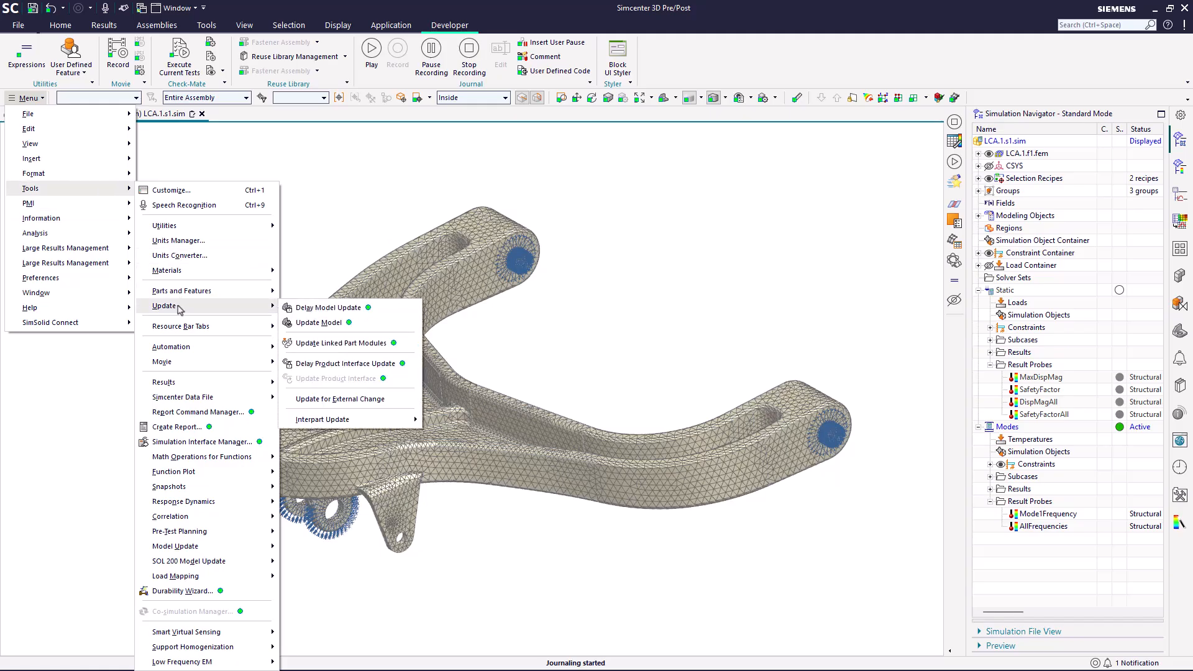
click(375, 410)
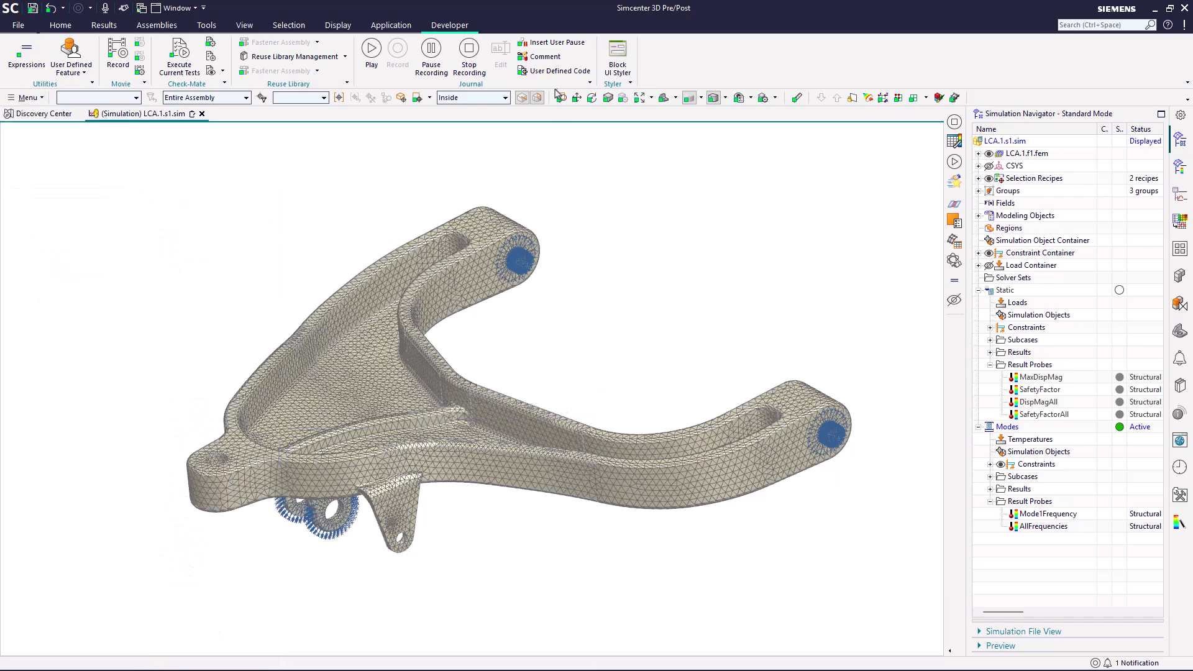
click(469, 50)
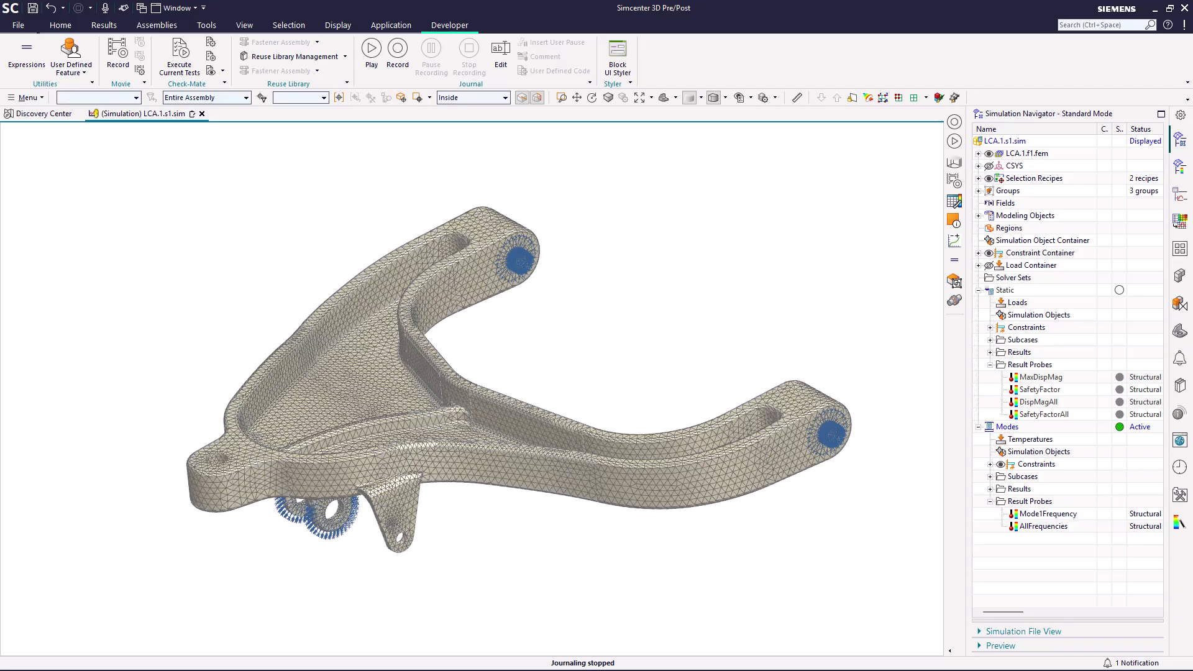
Step: Switch to the browser, search the NXOpen Python Reference Guide for "updatefor" and open the UpdateForExternalChange entry
key(alt+Tab)
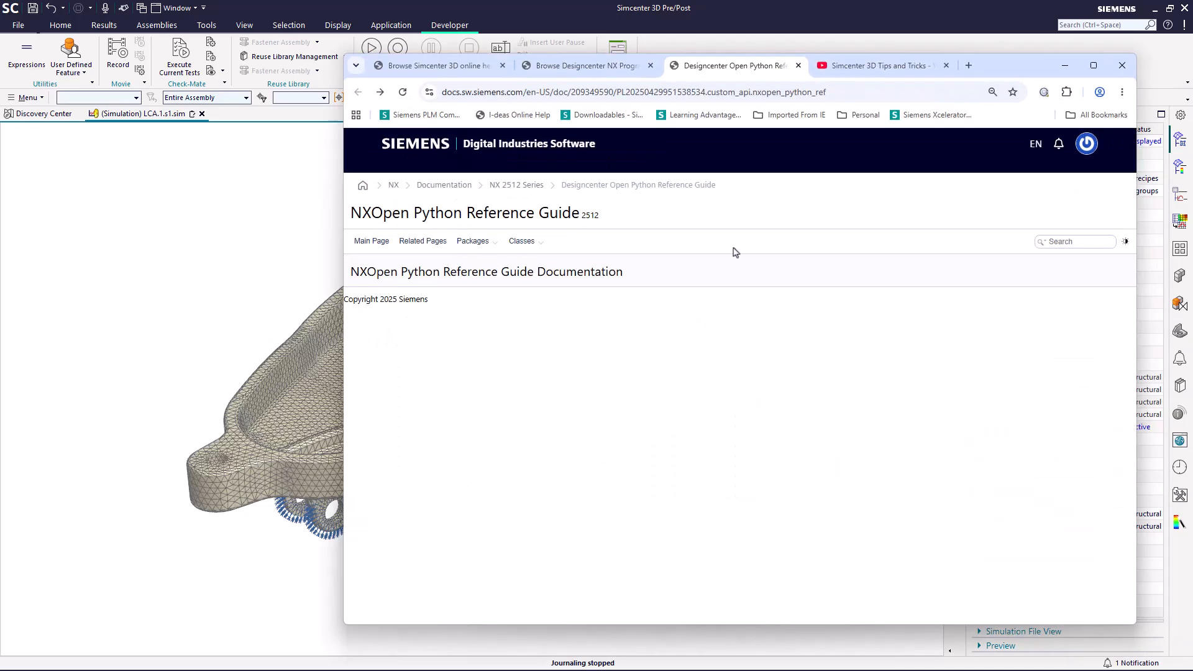
click(1069, 244)
text(update)
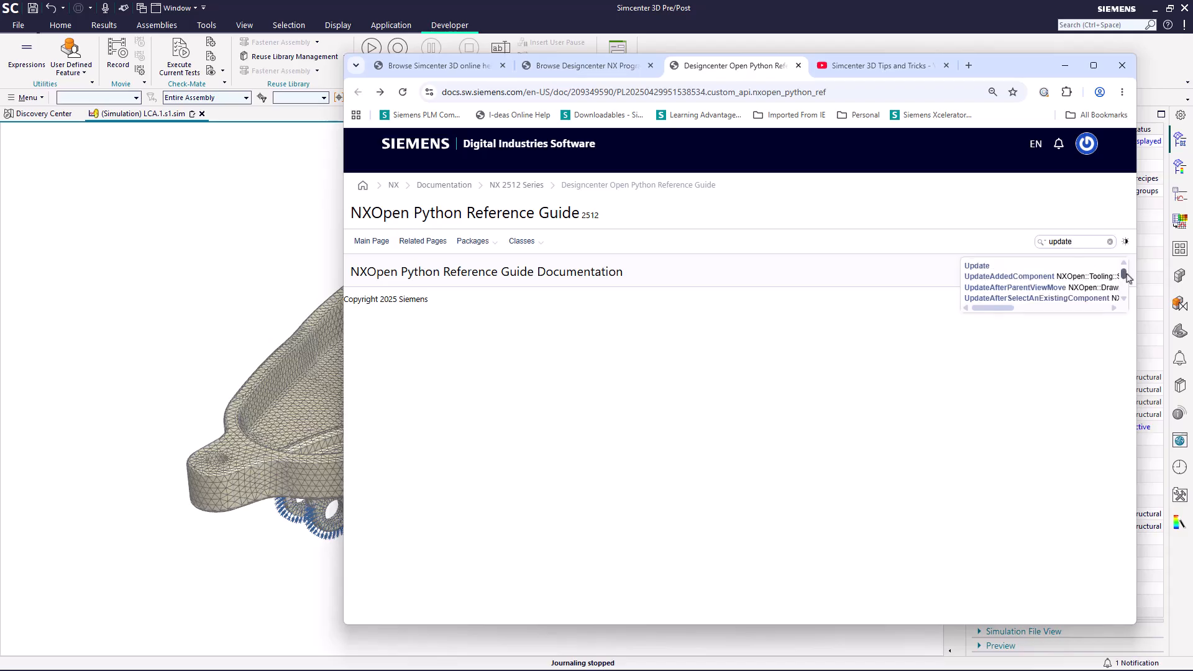
drag(1126, 278, 1127, 272)
text(for)
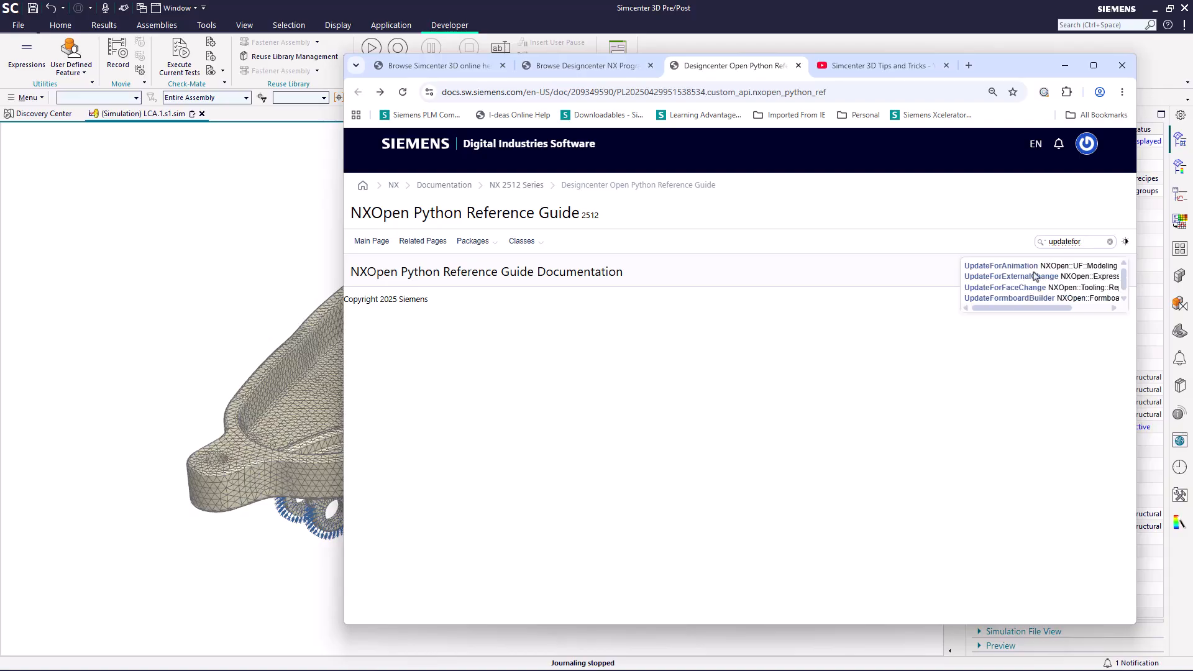
click(1001, 281)
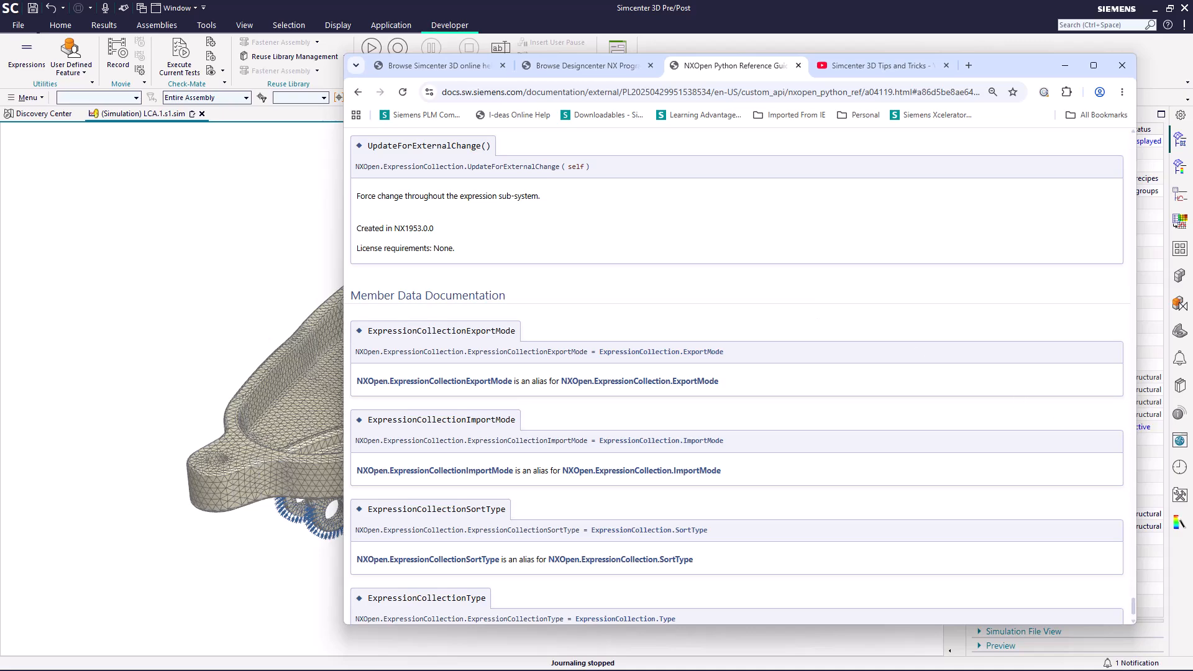
Step: Switch to Notepad++ and highlight the workSimPart.Expressions.UpdateForExternalChange() line in HEEDS_UpdateExternalChange 1B.py
key(alt+Tab)
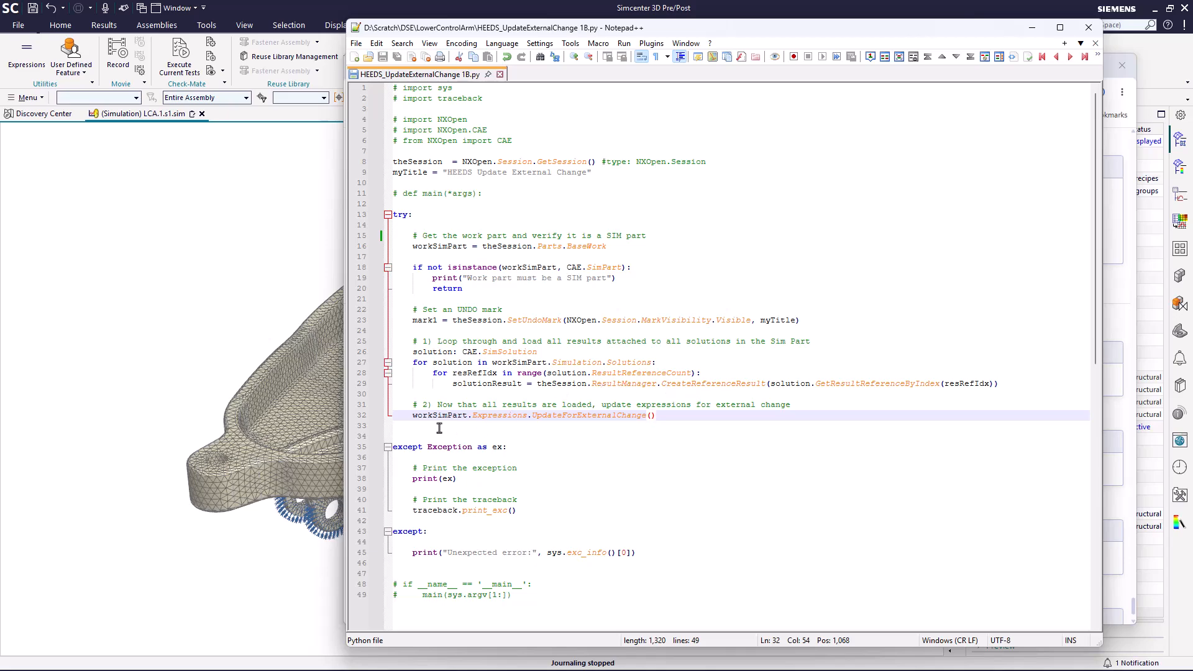
drag(413, 415, 669, 424)
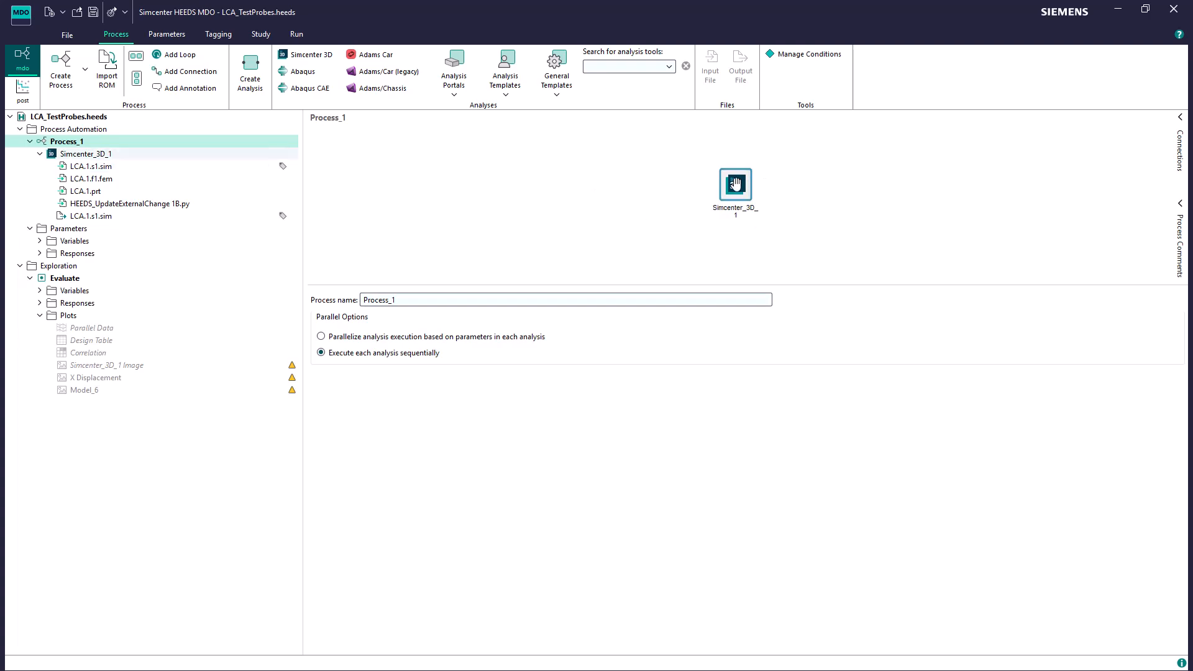
Step: Examine the input and output files assigned to the Simcenter_3D_1 analysis in Process_1
mouse_move(735, 183)
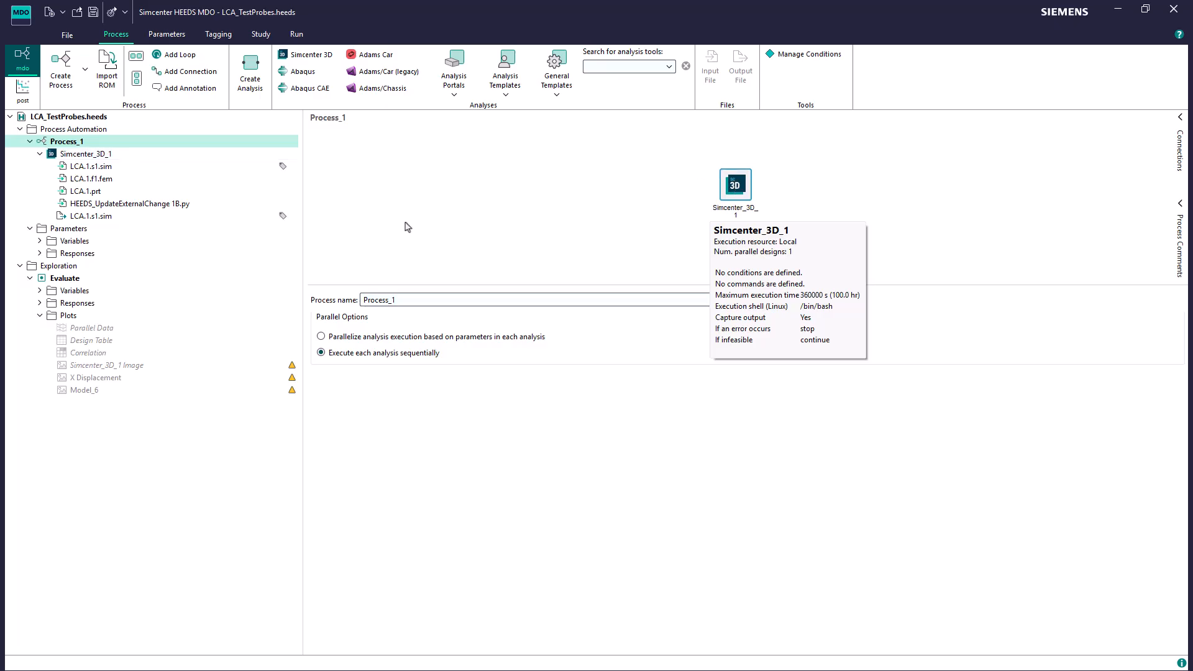
click(98, 155)
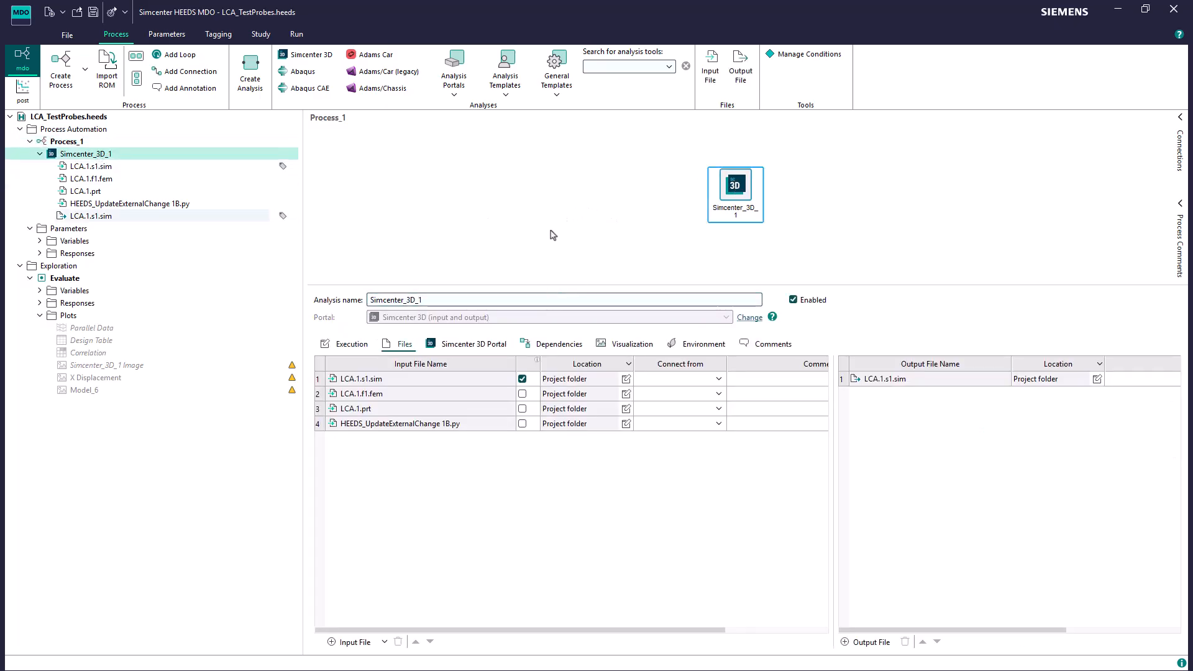
mouse_move(365, 381)
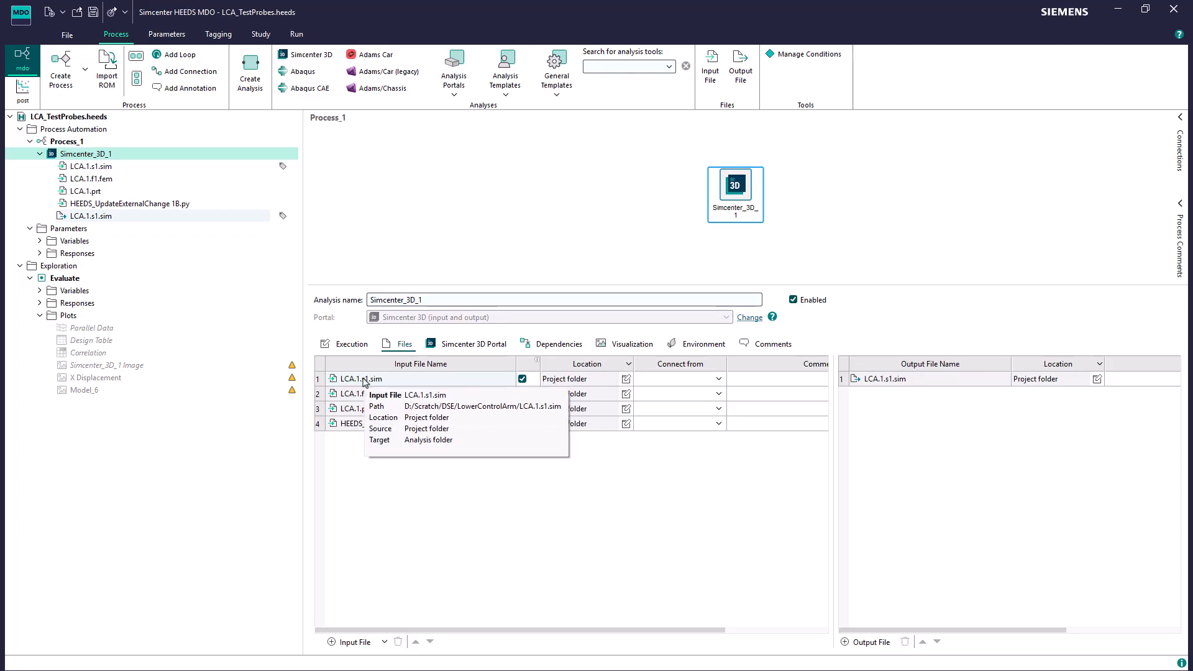
mouse_move(370, 411)
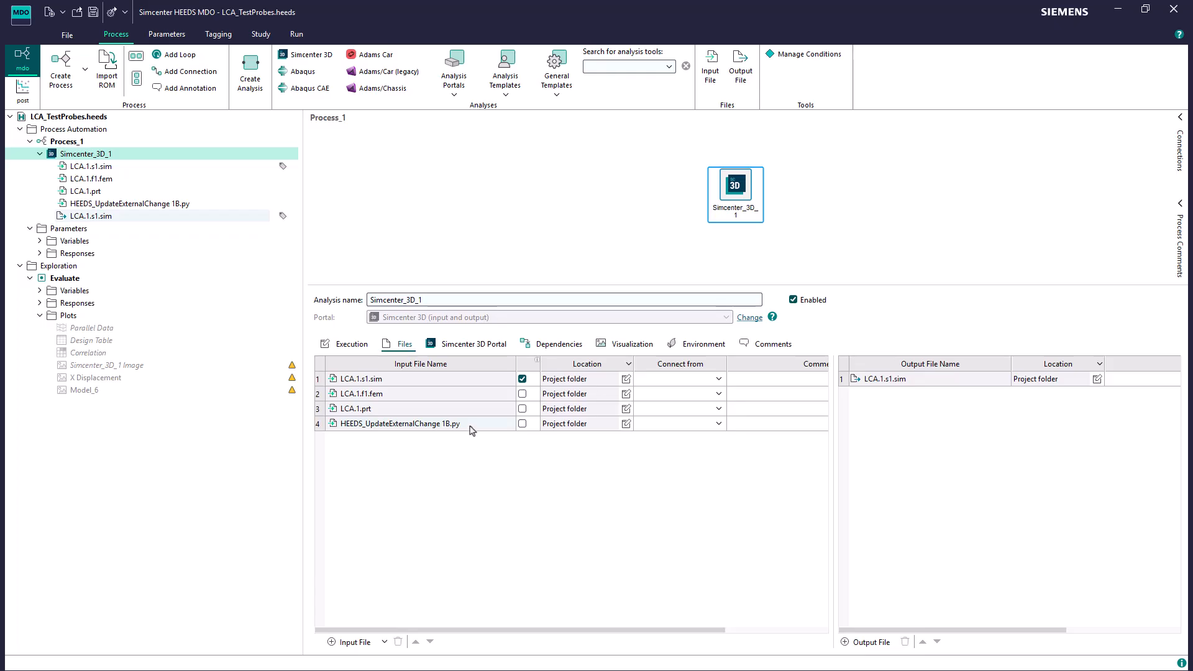
mouse_move(470, 429)
mouse_move(929, 383)
Step: Set the Solutions-Static action to Solve in the Simcenter 3D portal's solution run options
click(485, 347)
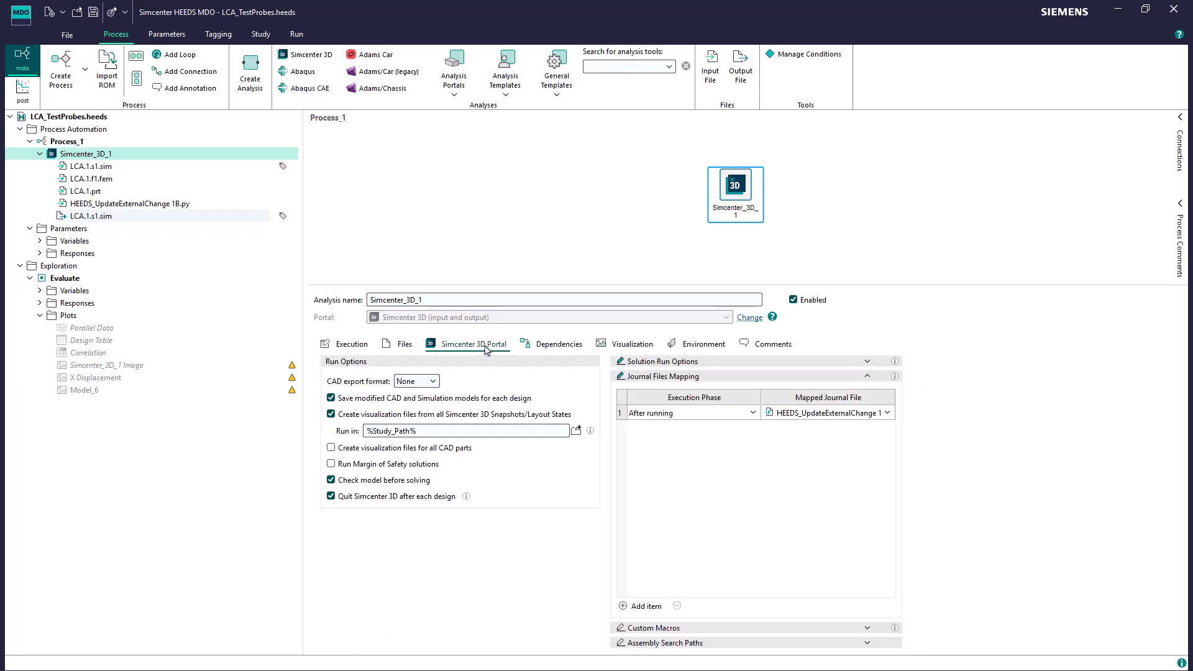
click(721, 366)
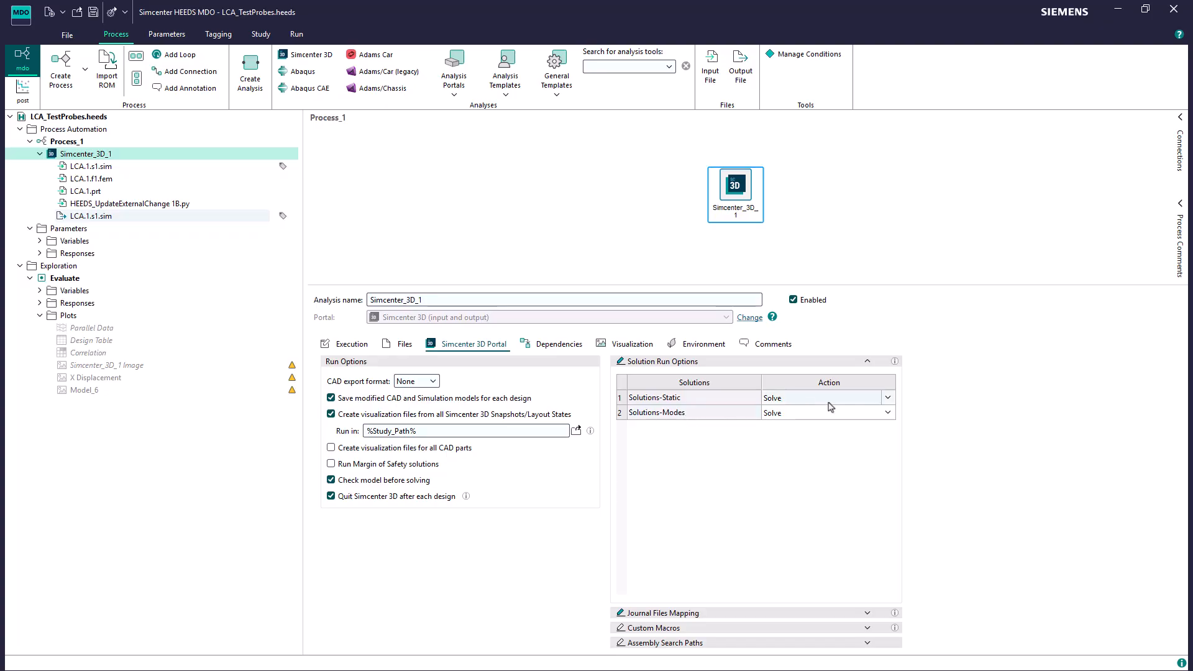
click(886, 398)
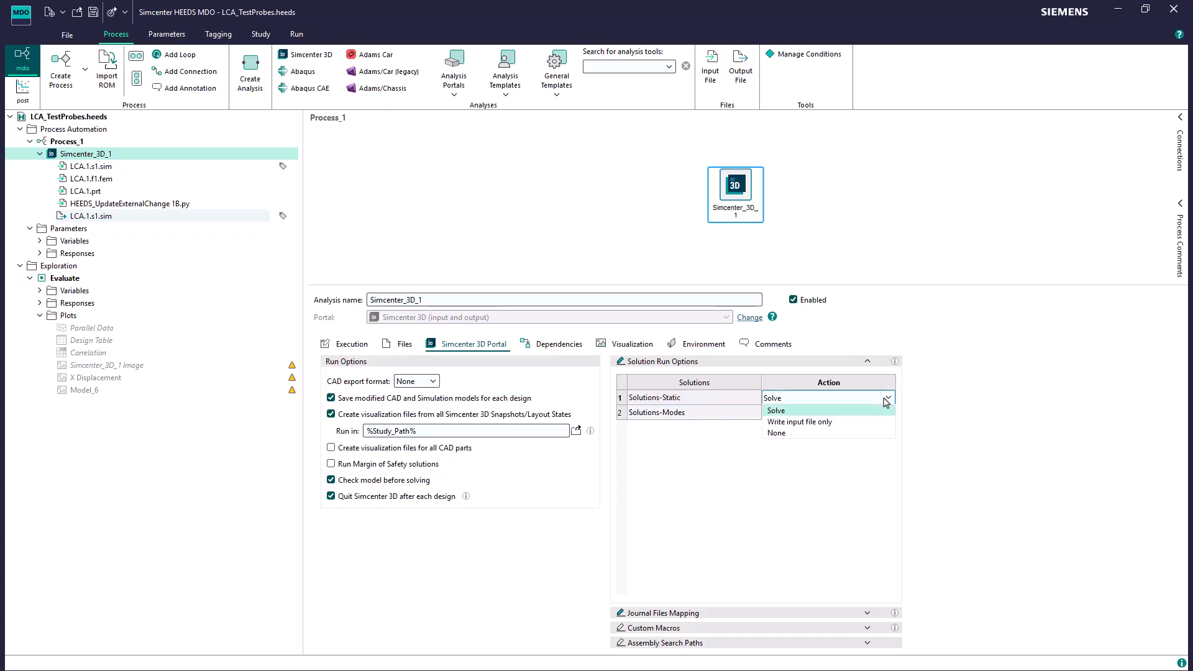
click(839, 413)
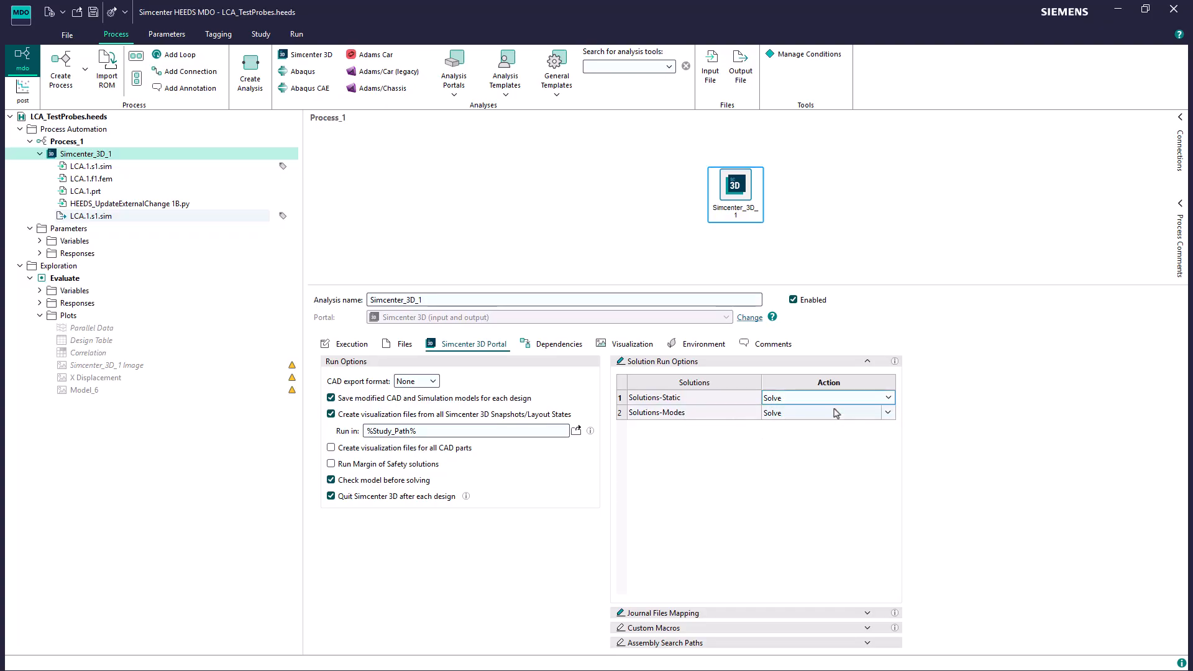
Step: Map the journal file HEEDS_UpdateExternalChange 1B.py to the After running execution phase
click(676, 615)
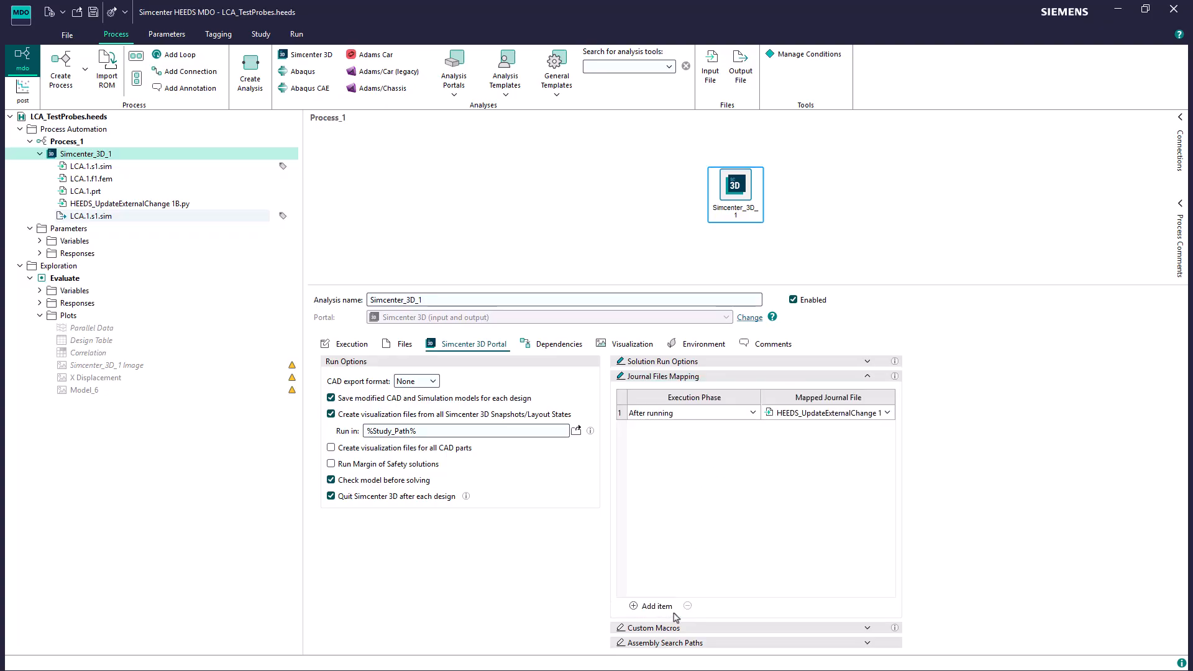
click(888, 414)
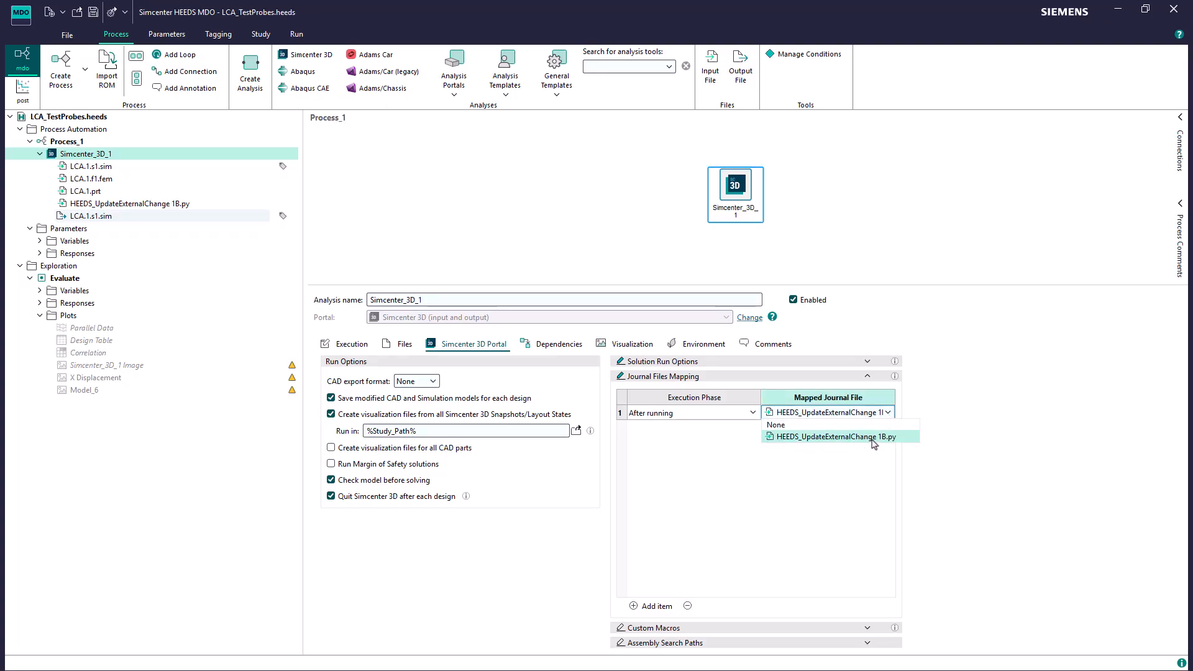
click(868, 442)
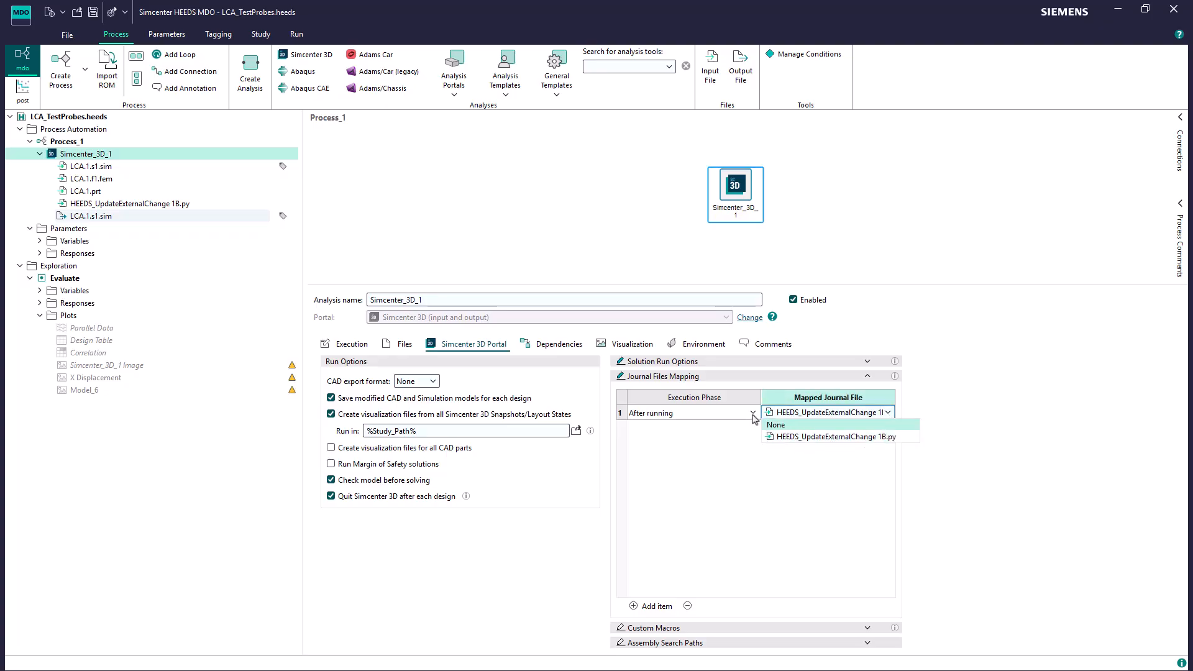
click(753, 413)
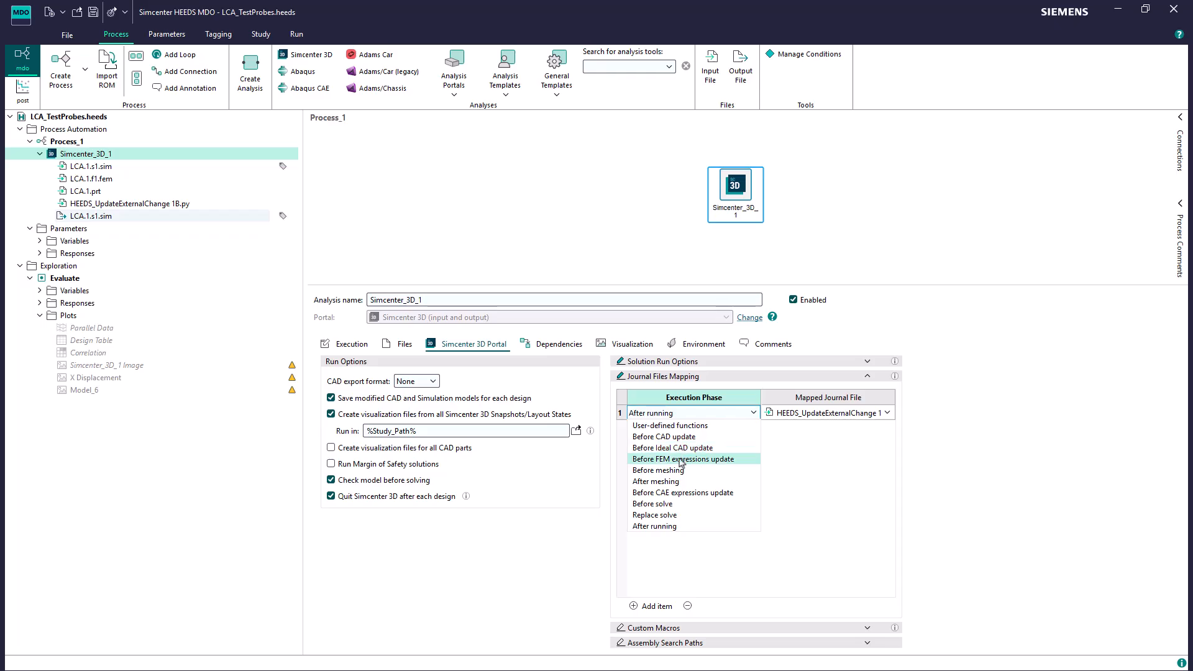
click(684, 529)
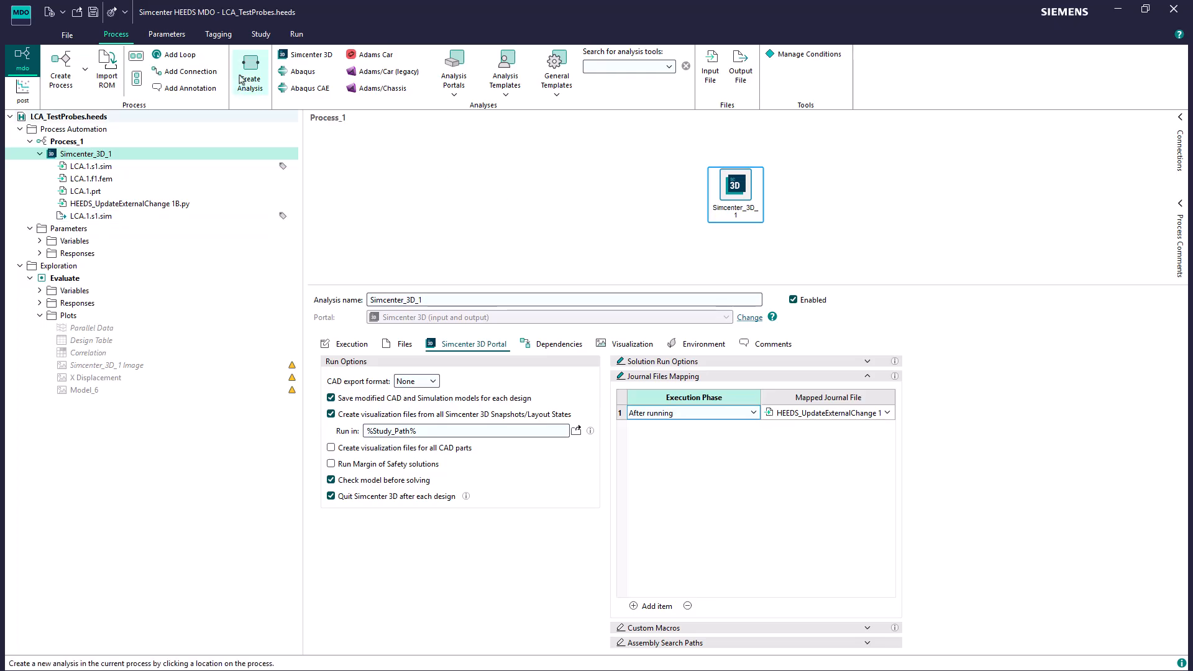
Step: Review the variables tagged in the input file LCA.1.s1.sim and the tagging options for the user-defined CAD expression Shock_offset
click(220, 37)
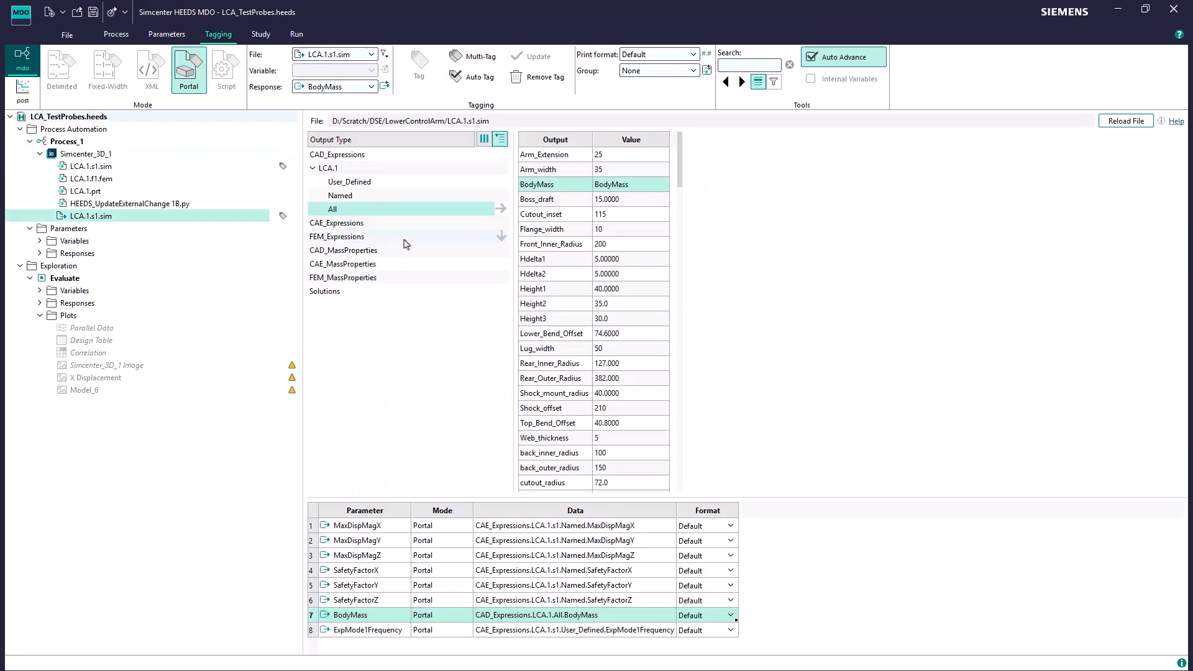
click(370, 56)
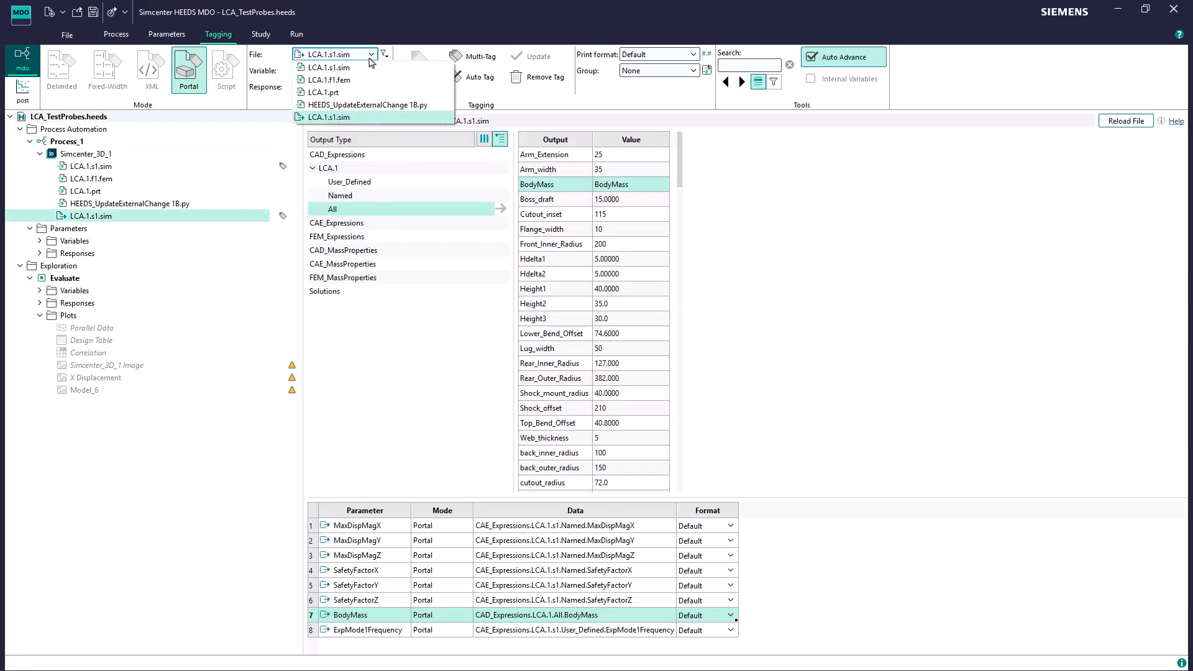
click(327, 68)
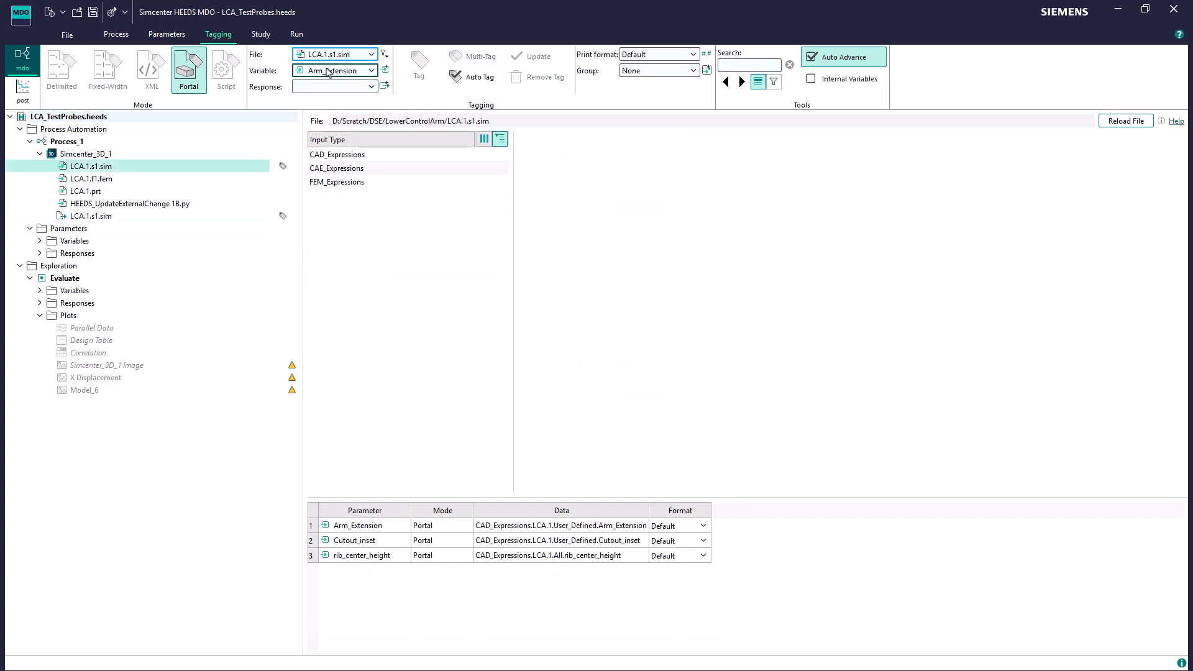
double_click(352, 155)
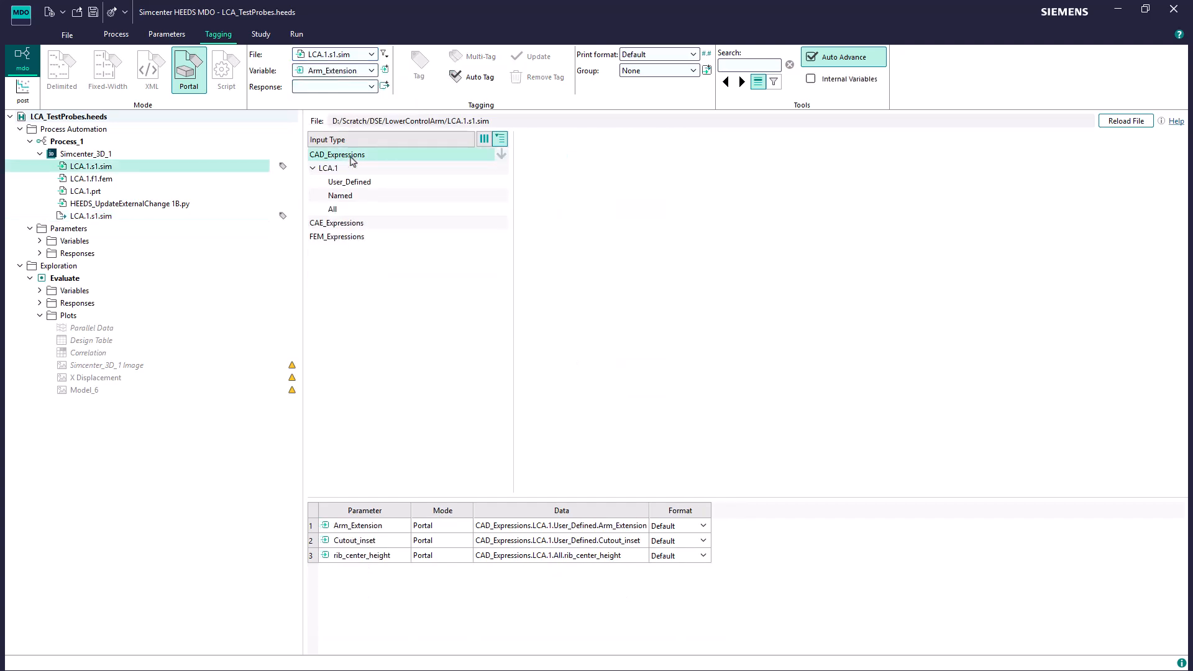
click(349, 182)
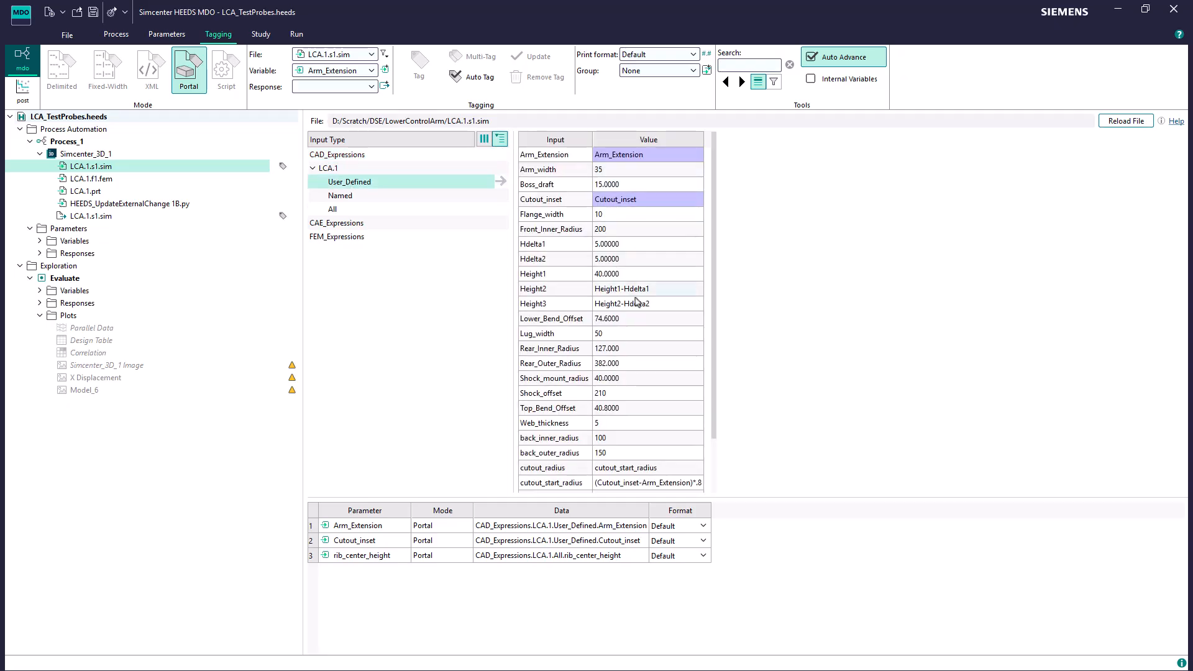
right_click(555, 400)
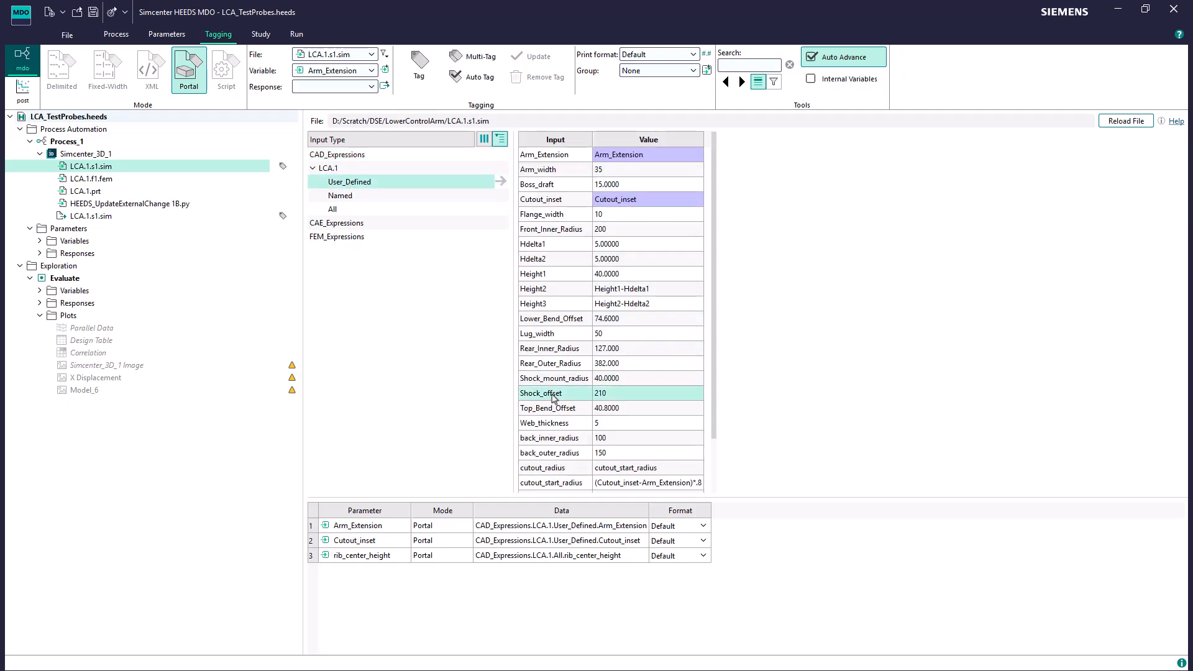
mouse_move(583, 425)
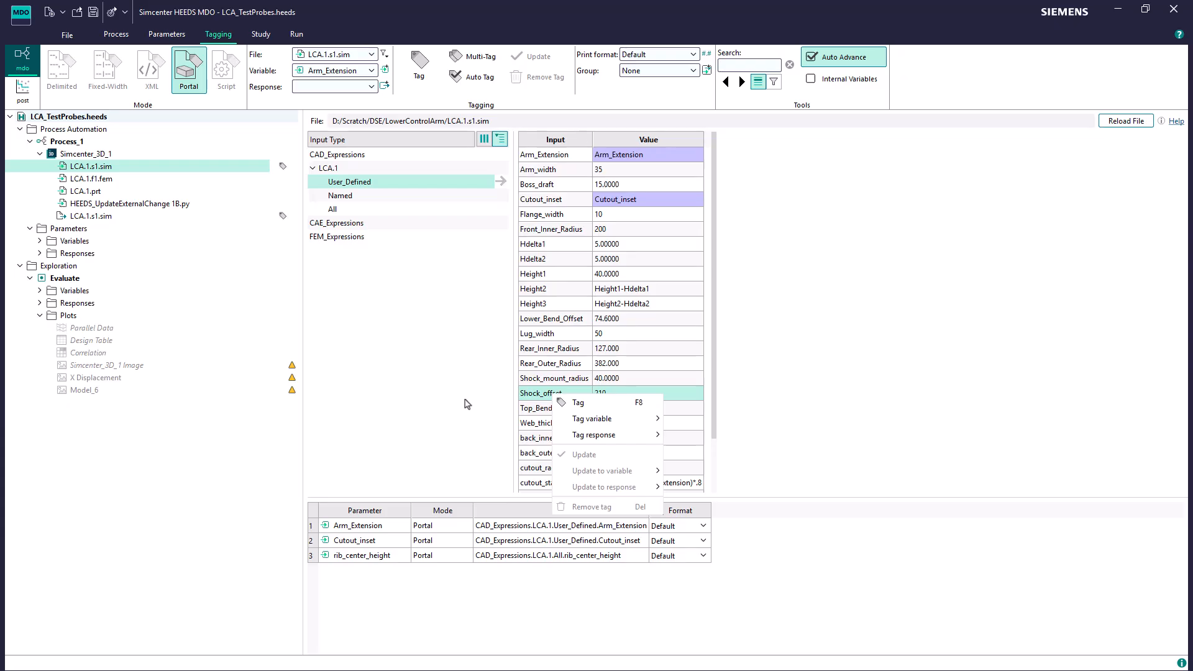
click(467, 404)
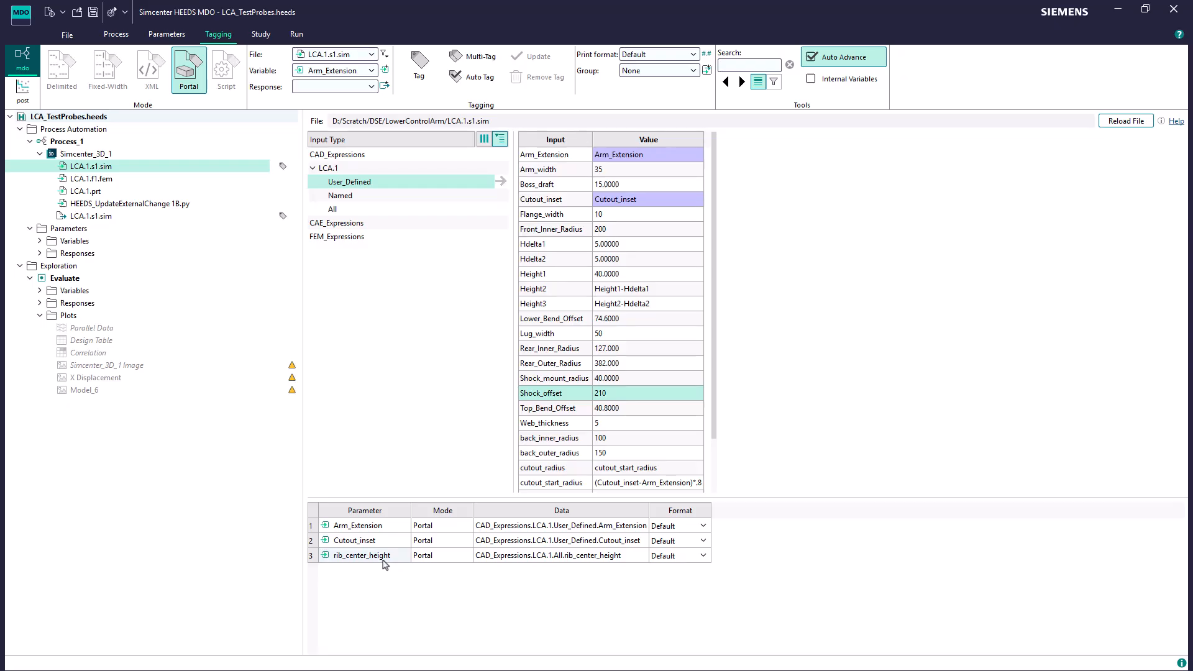
Step: Review the responses tagged in the output file LCA.1.s1.sim and its user-defined CAE expressions
click(371, 56)
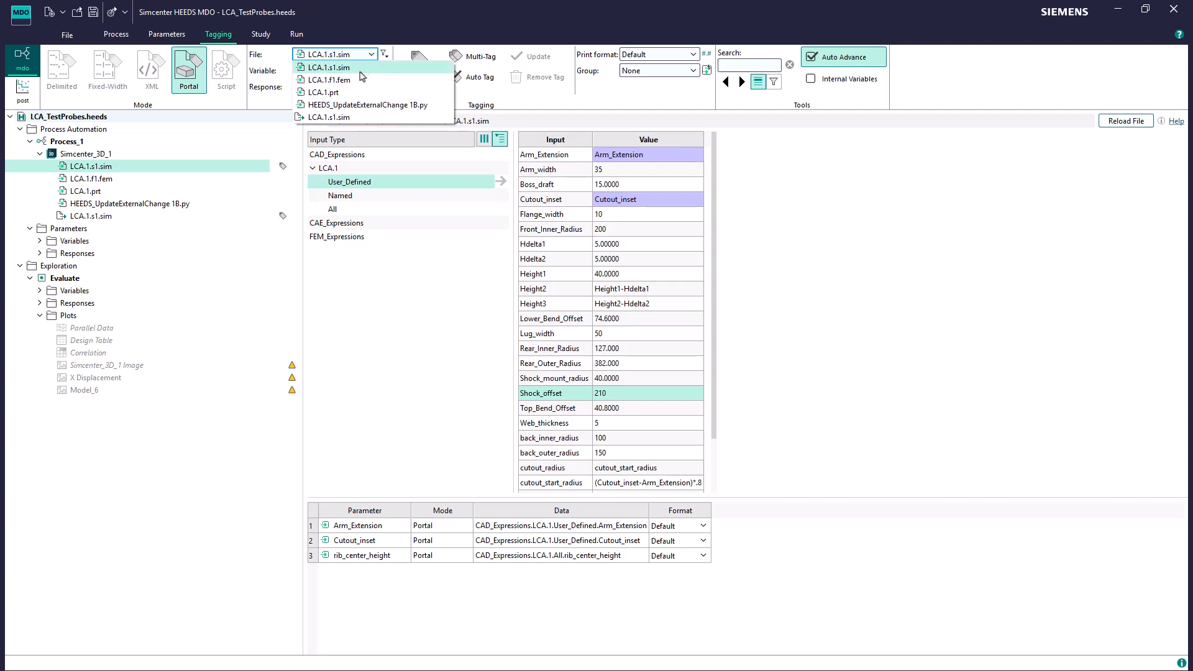
click(341, 118)
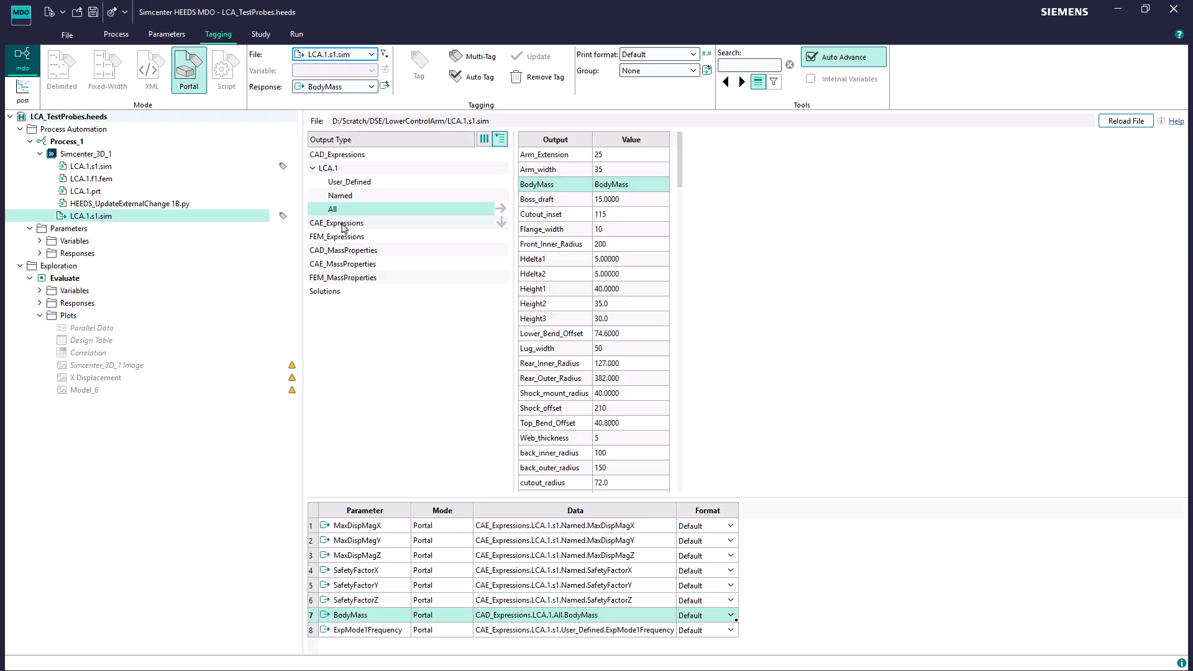
click(342, 225)
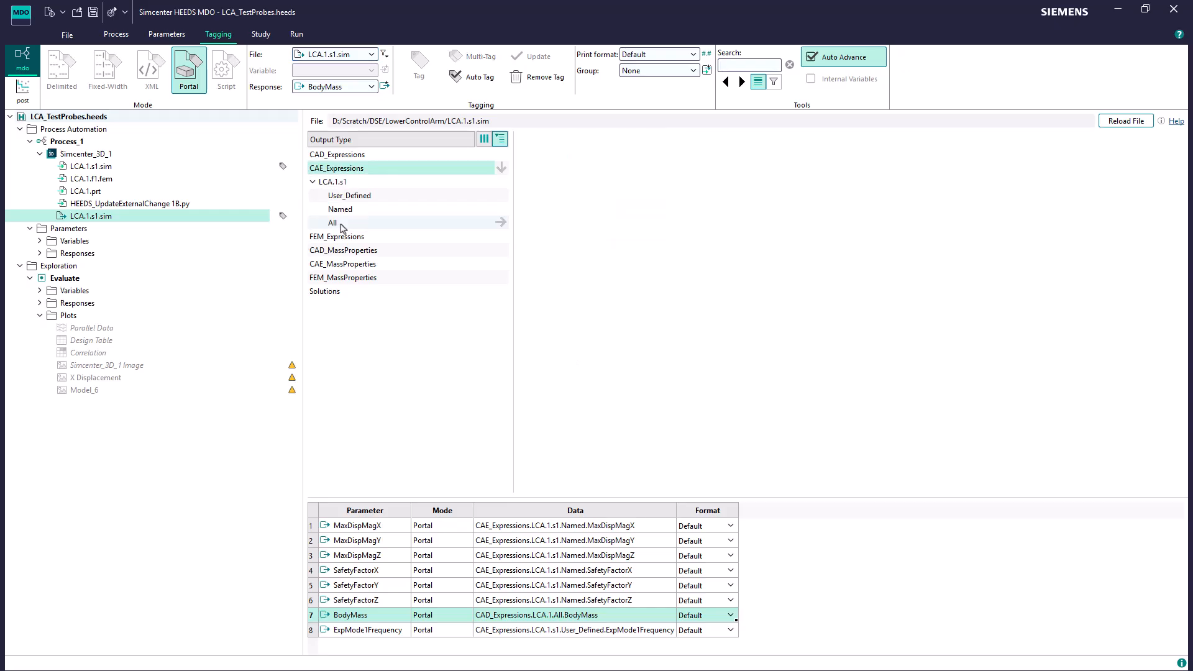
click(361, 197)
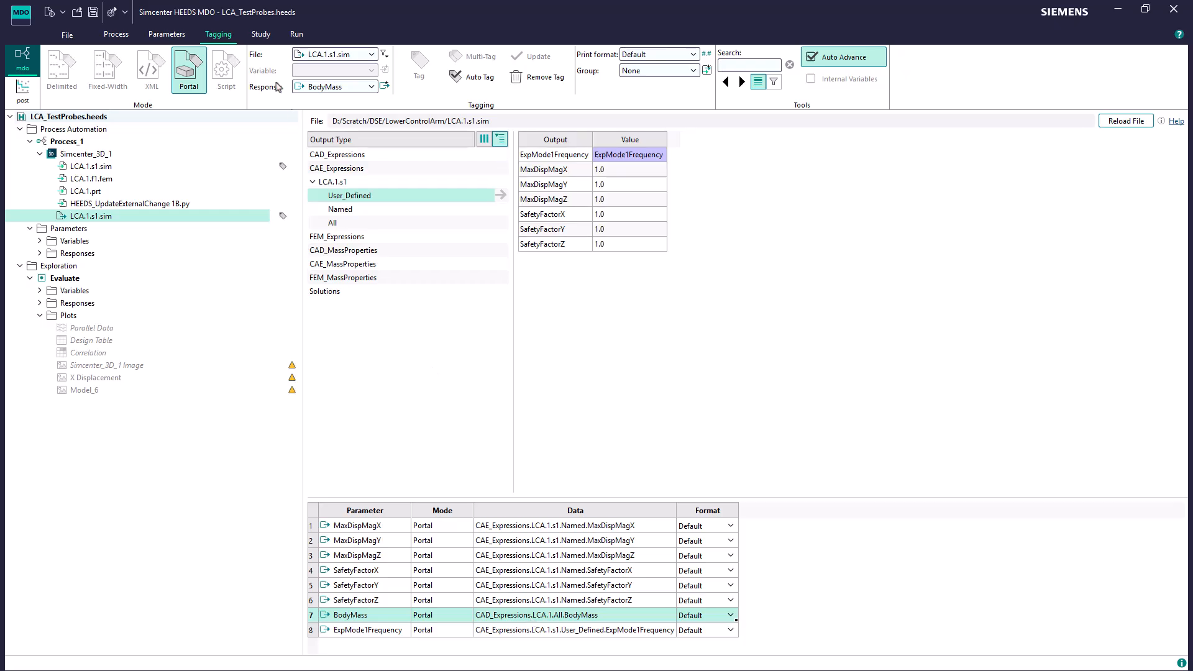
Step: Review the study types available for the Evaluate study, keeping Evaluation Only - User prescribed selected
click(261, 35)
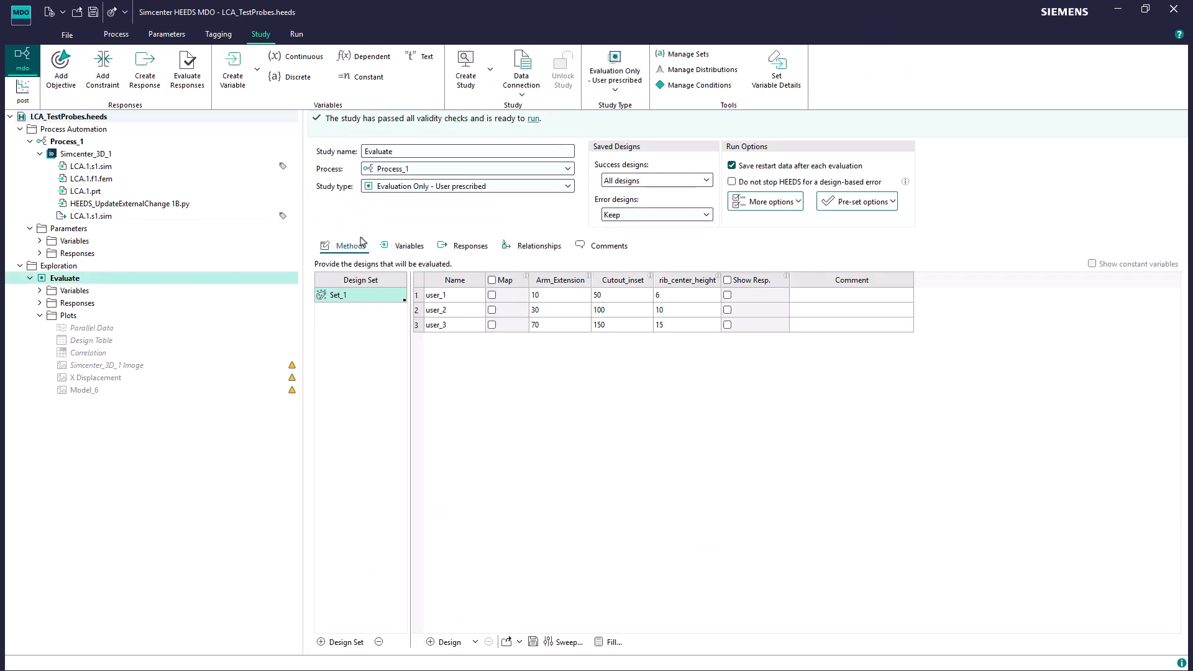
click(568, 189)
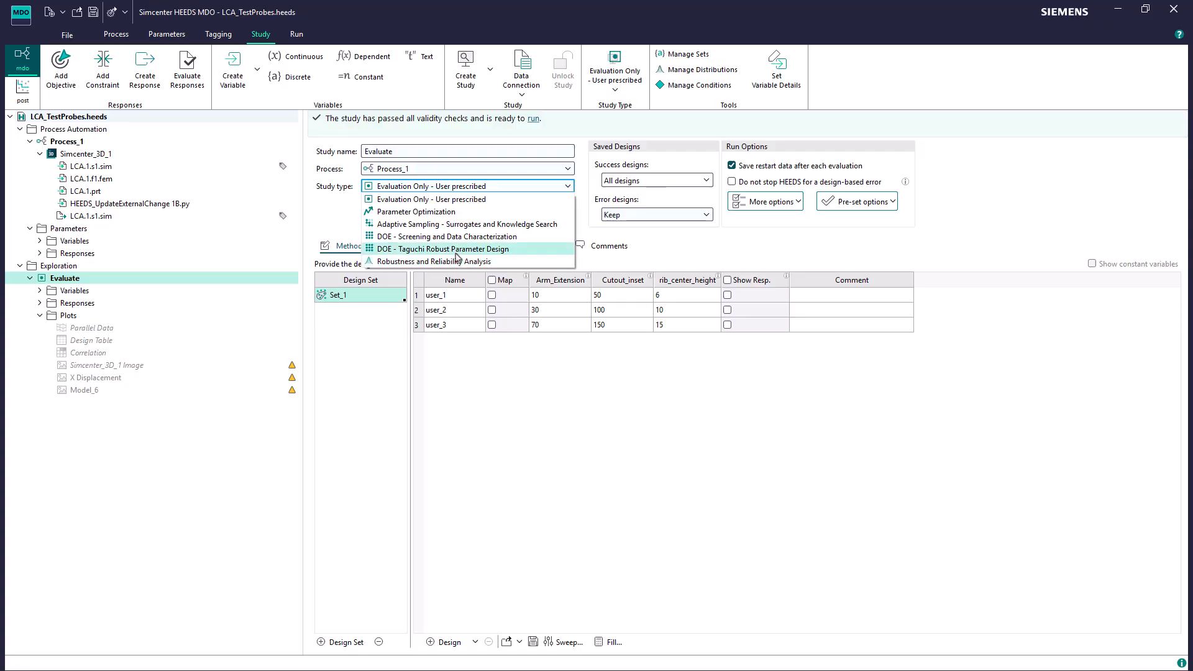
click(462, 201)
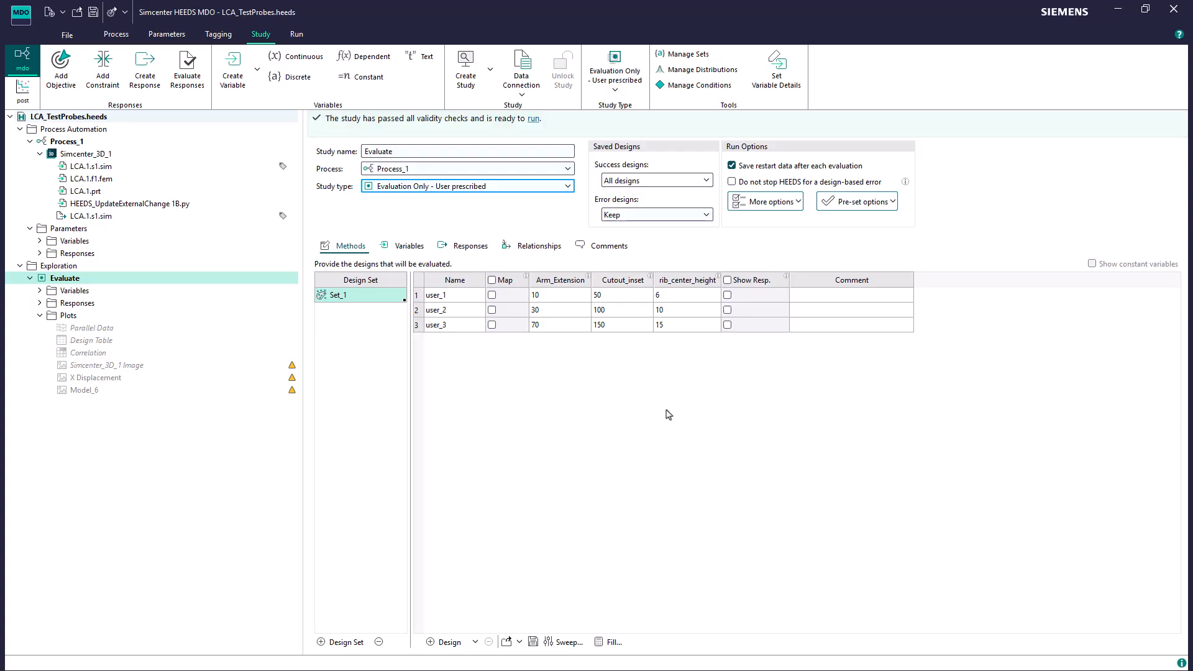
Step: Examine the Evaluate study's run summary and the design history of ExpMode1Frequency
click(297, 35)
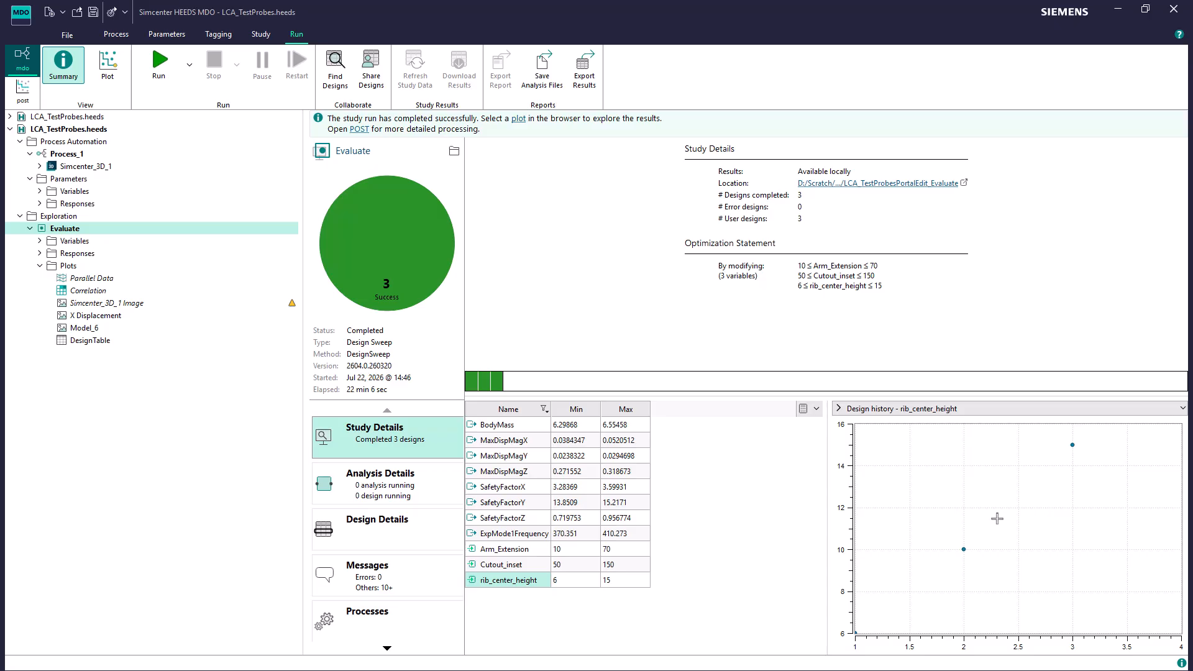
click(513, 536)
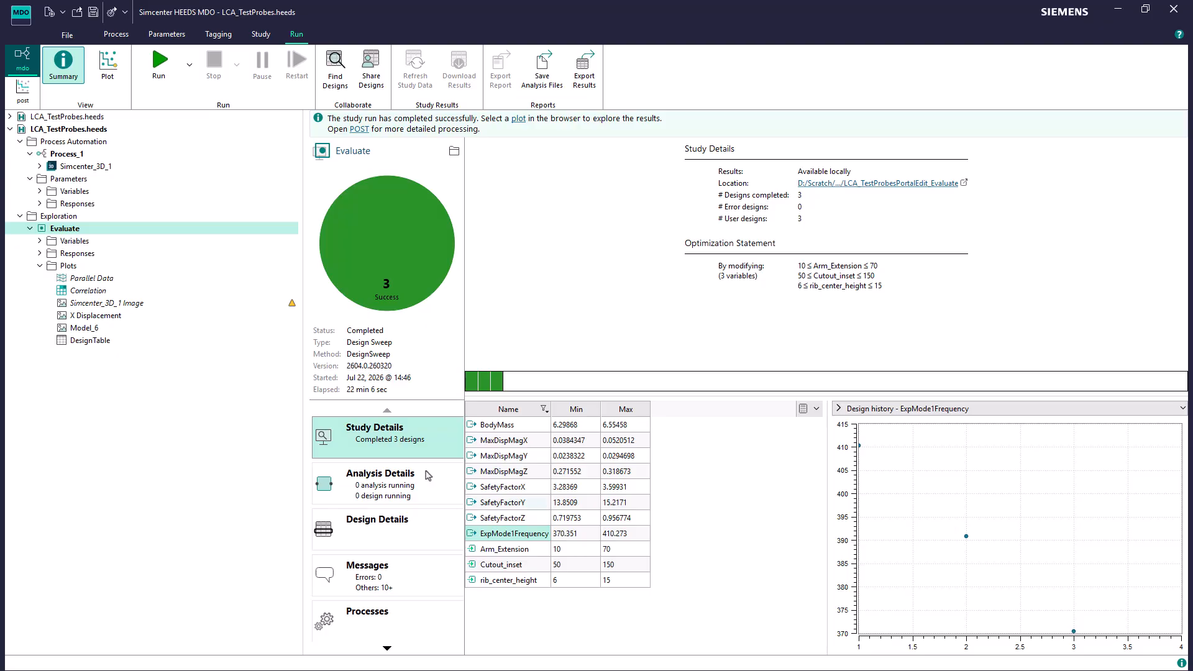
Step: View the X Displacement plot in HEEDS POST and step through the result images for designs 1 to 3
click(29, 101)
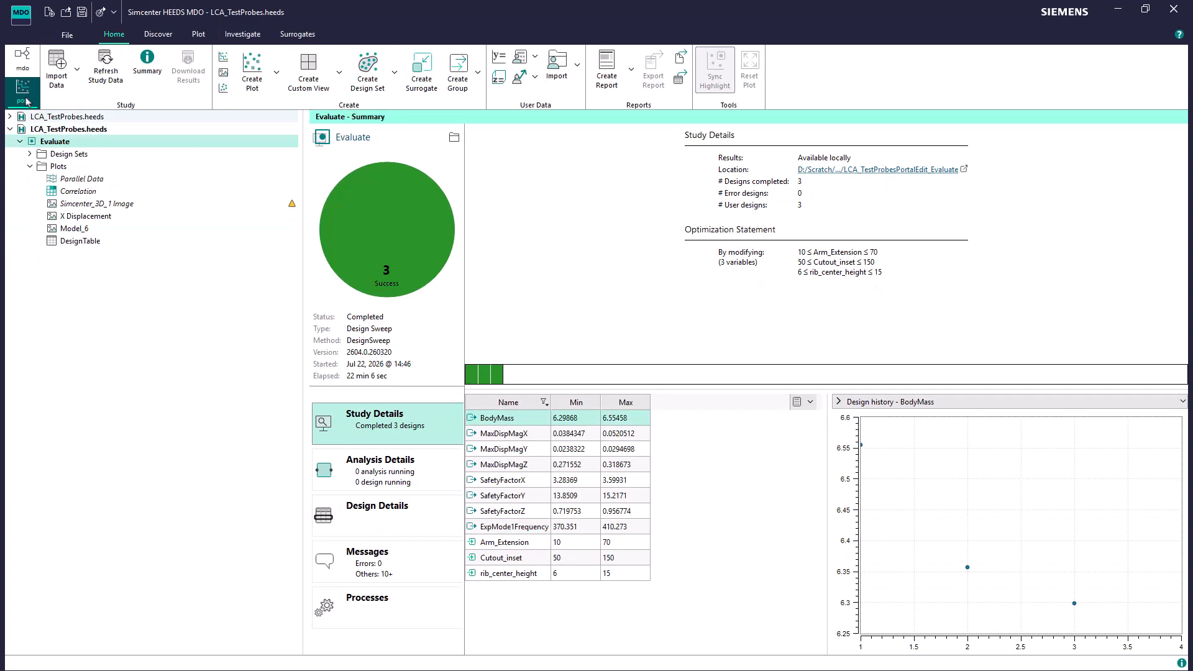
click(80, 217)
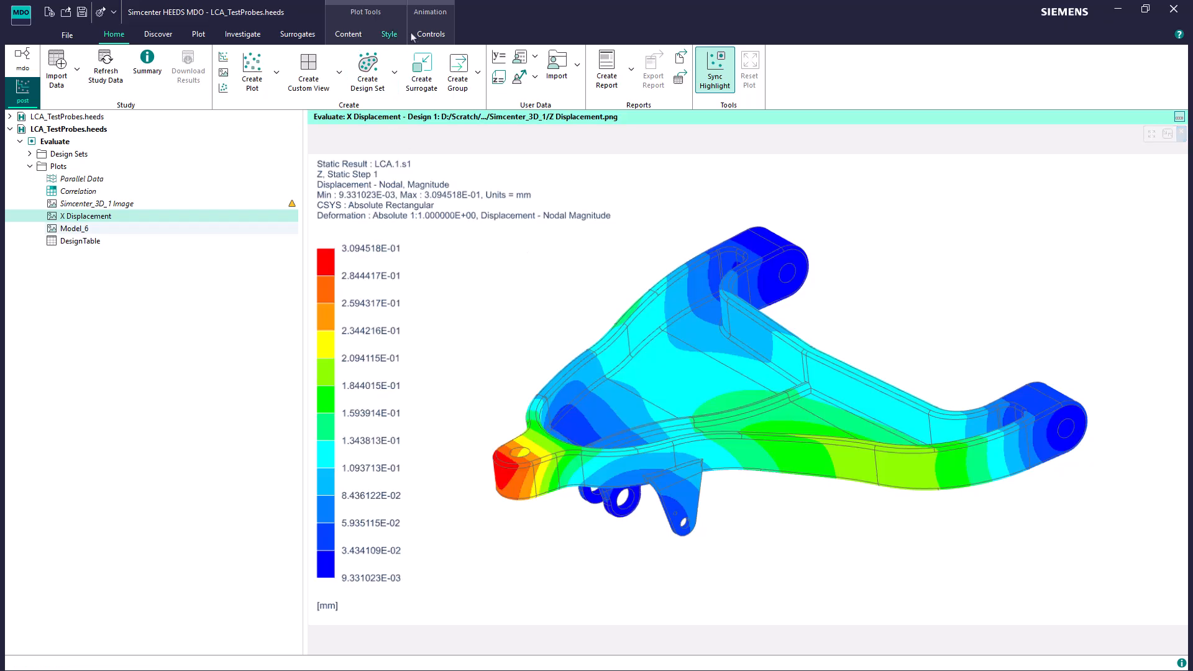
click(430, 36)
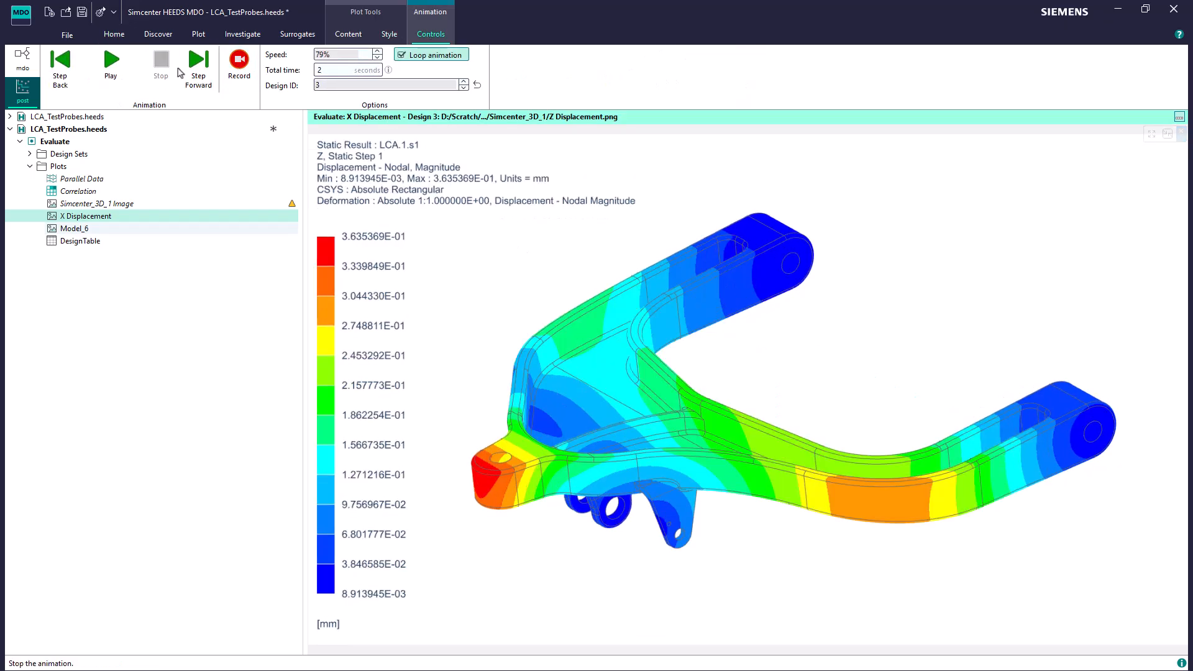
click(199, 67)
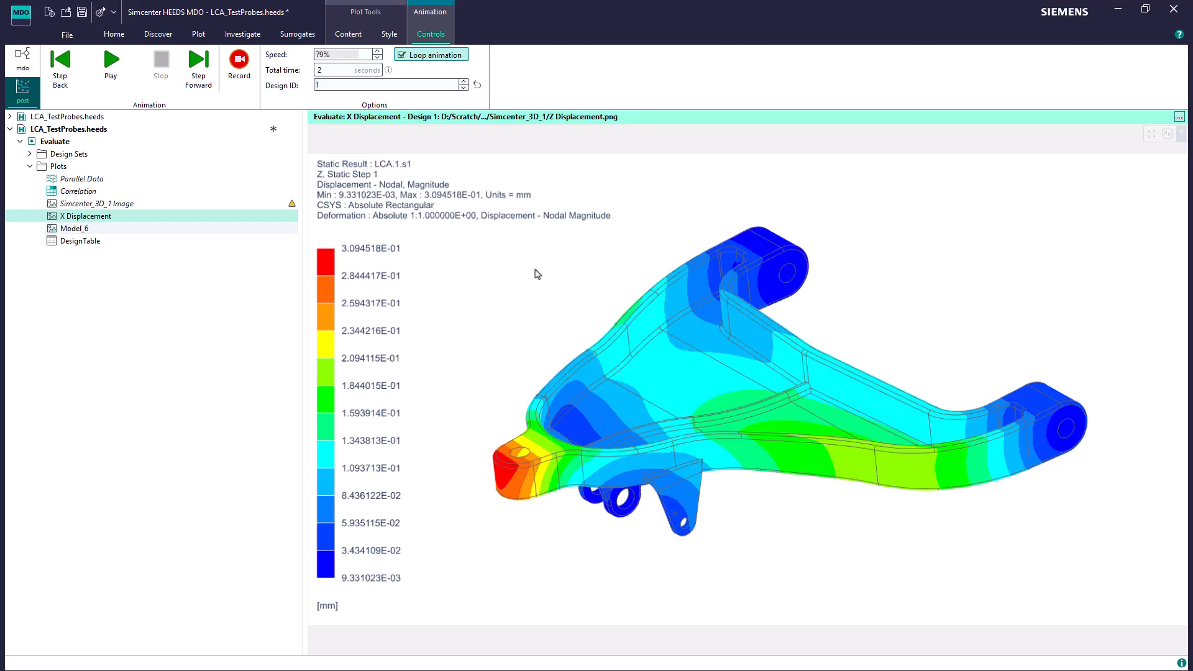
click(205, 67)
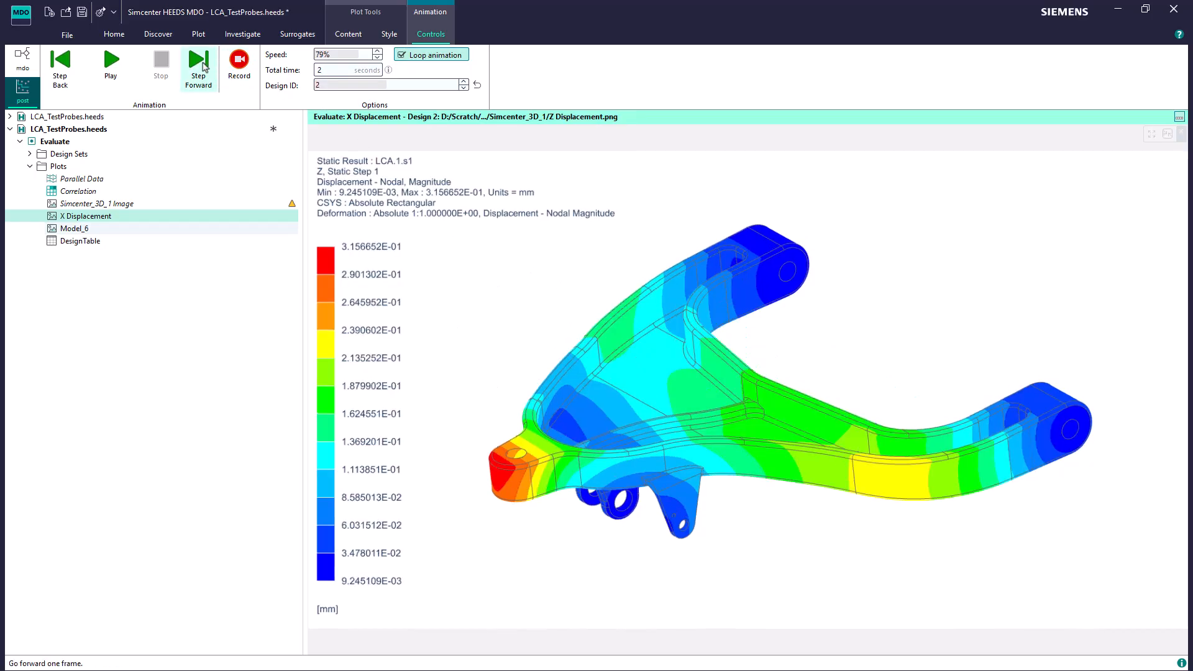
click(205, 67)
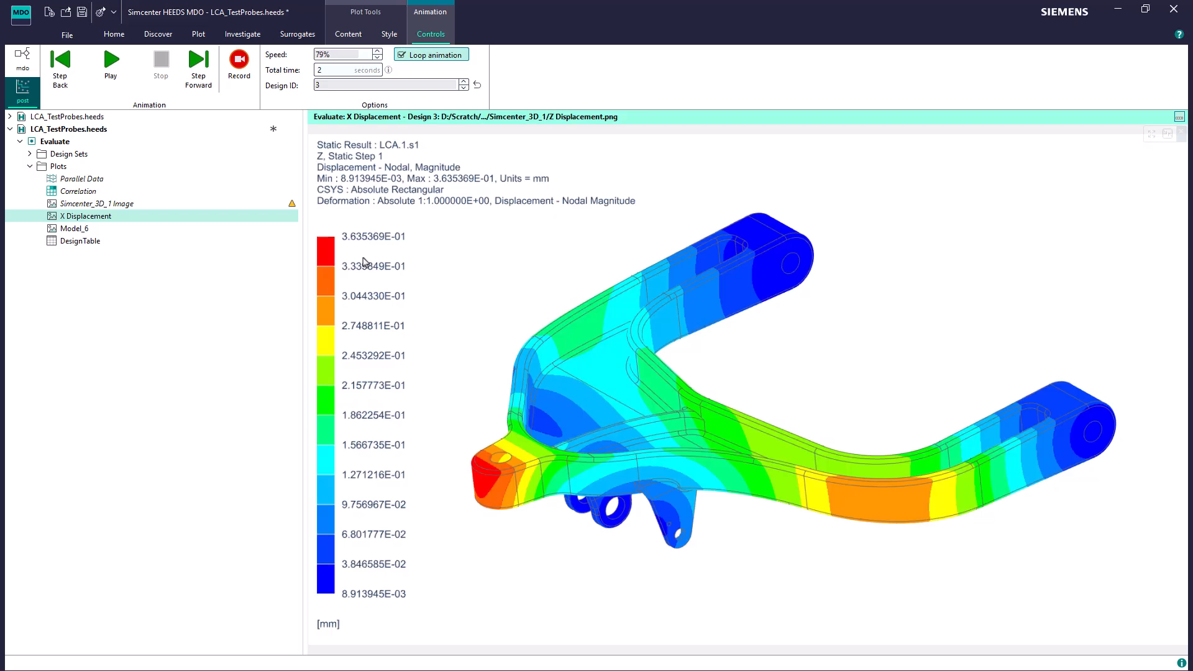
Step: Open the DesignTable plot and advance its animation to design ID 3 so all three designs are listed
click(80, 243)
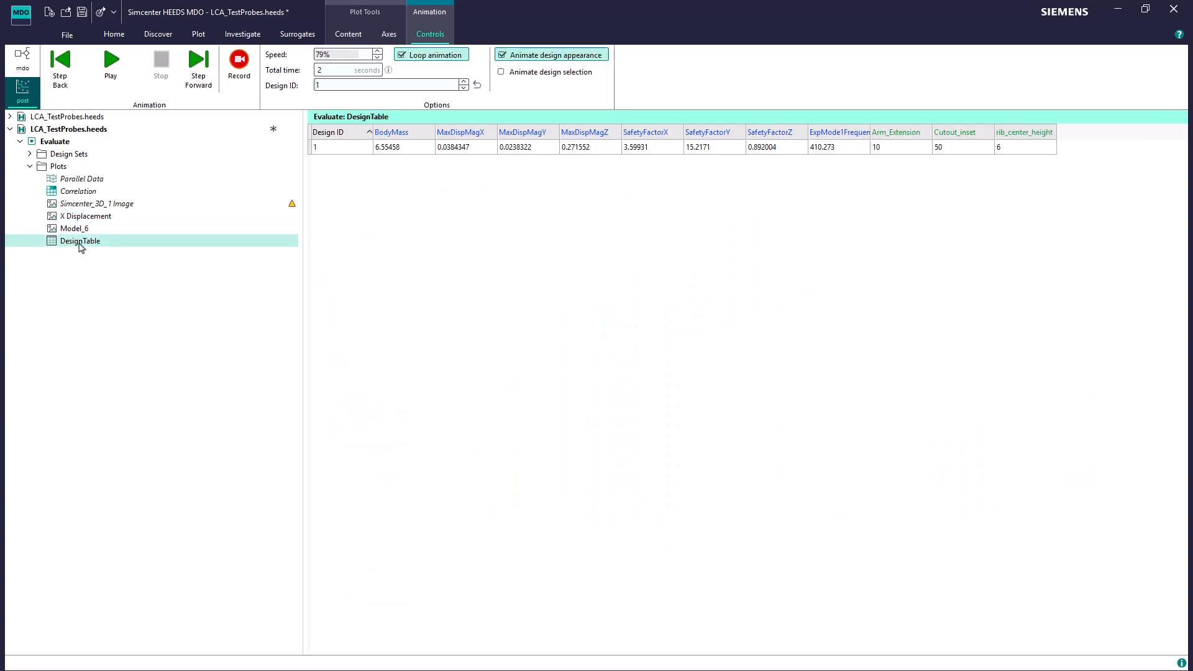
click(380, 85)
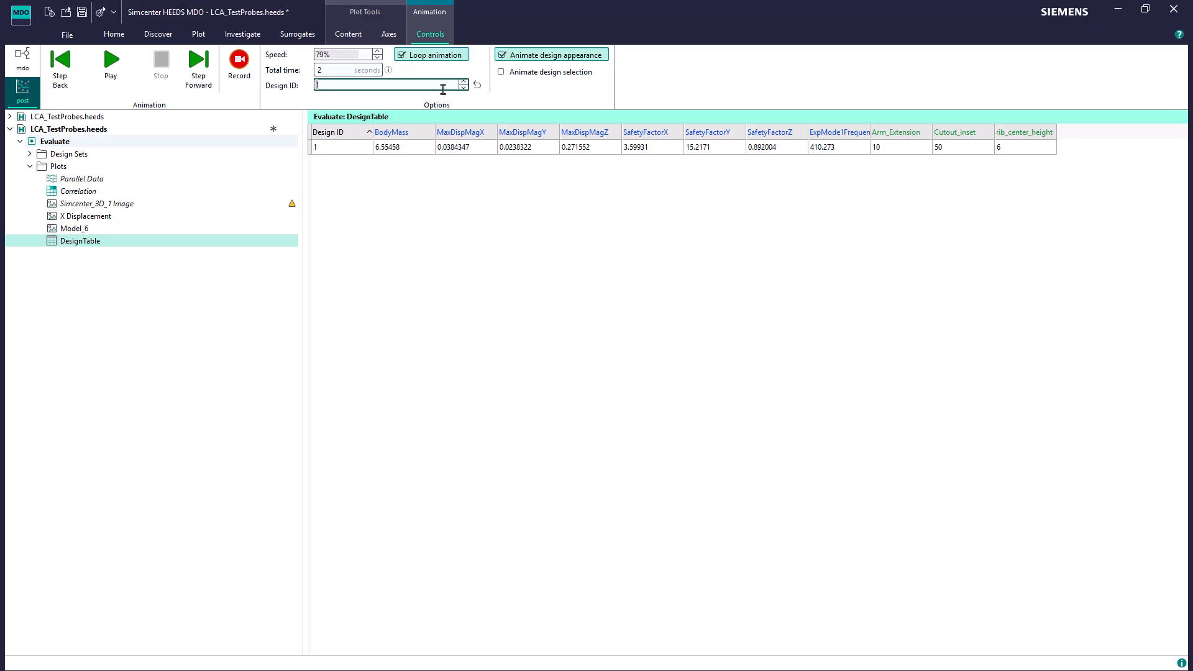
click(464, 83)
click(463, 83)
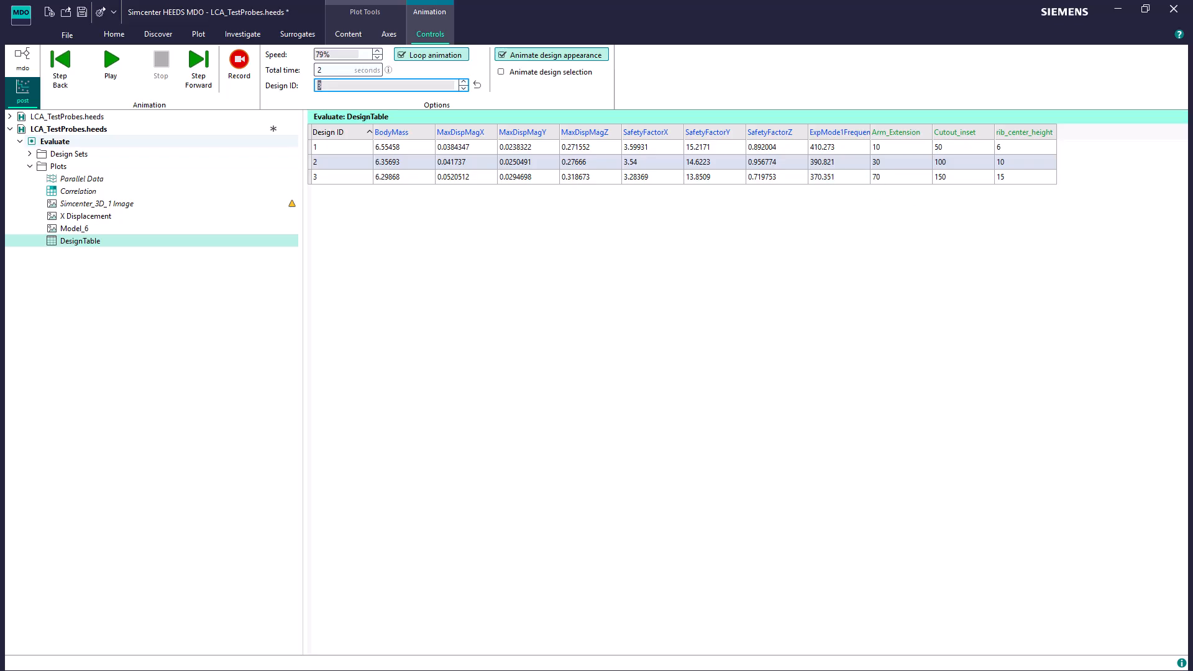
Step: Switch to Simcenter 3D and examine the displacement snapshots and the result probes of the Modes and Static solutions
key(alt+Tab)
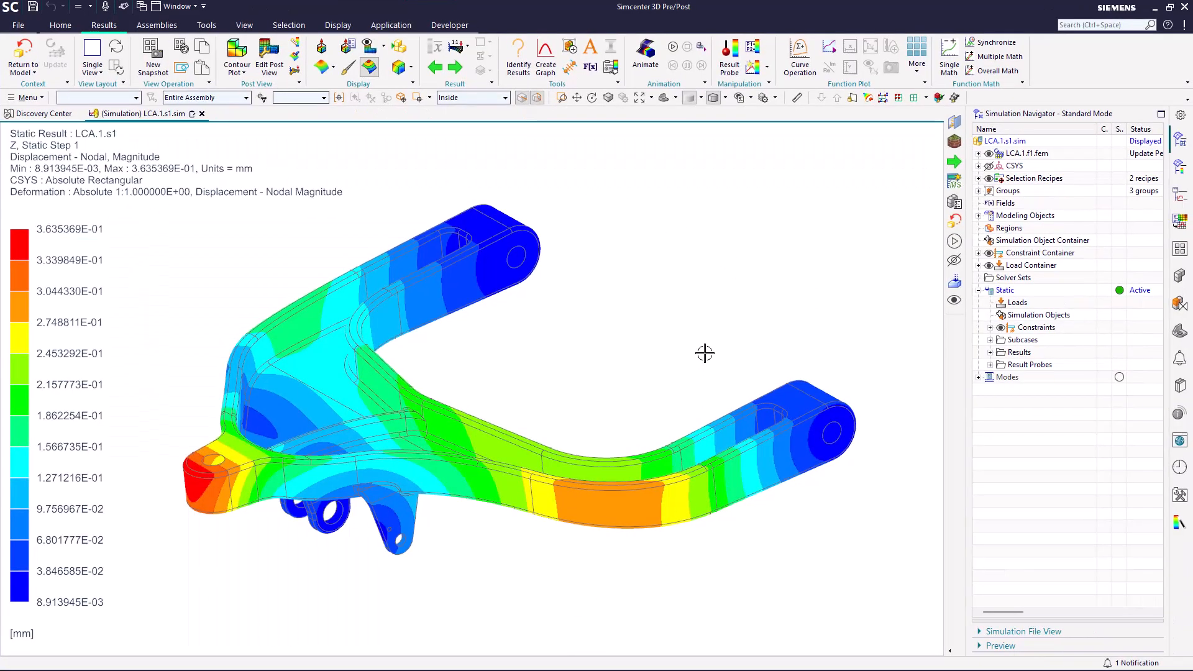
click(1181, 249)
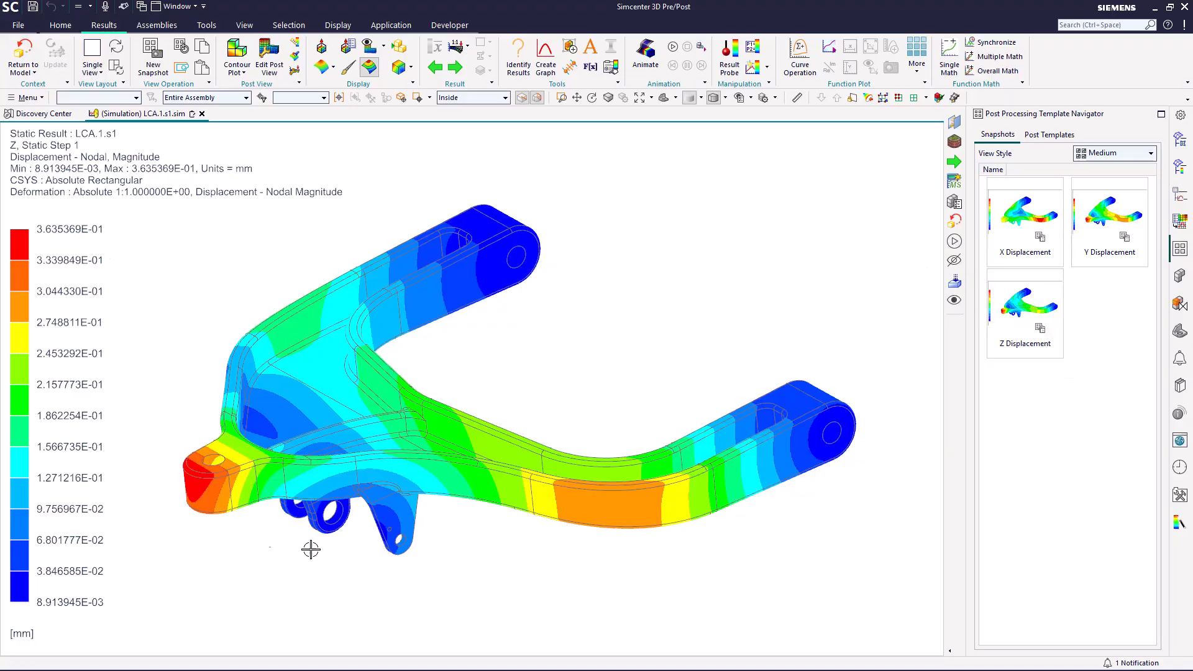
click(1179, 141)
click(978, 377)
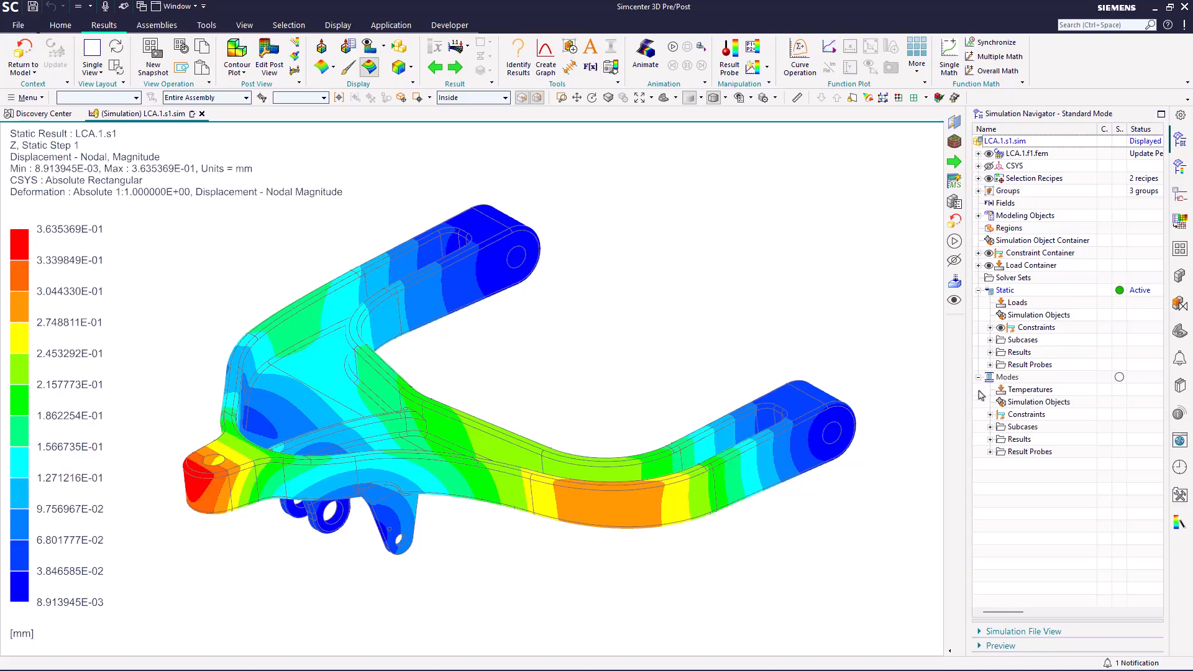
click(989, 452)
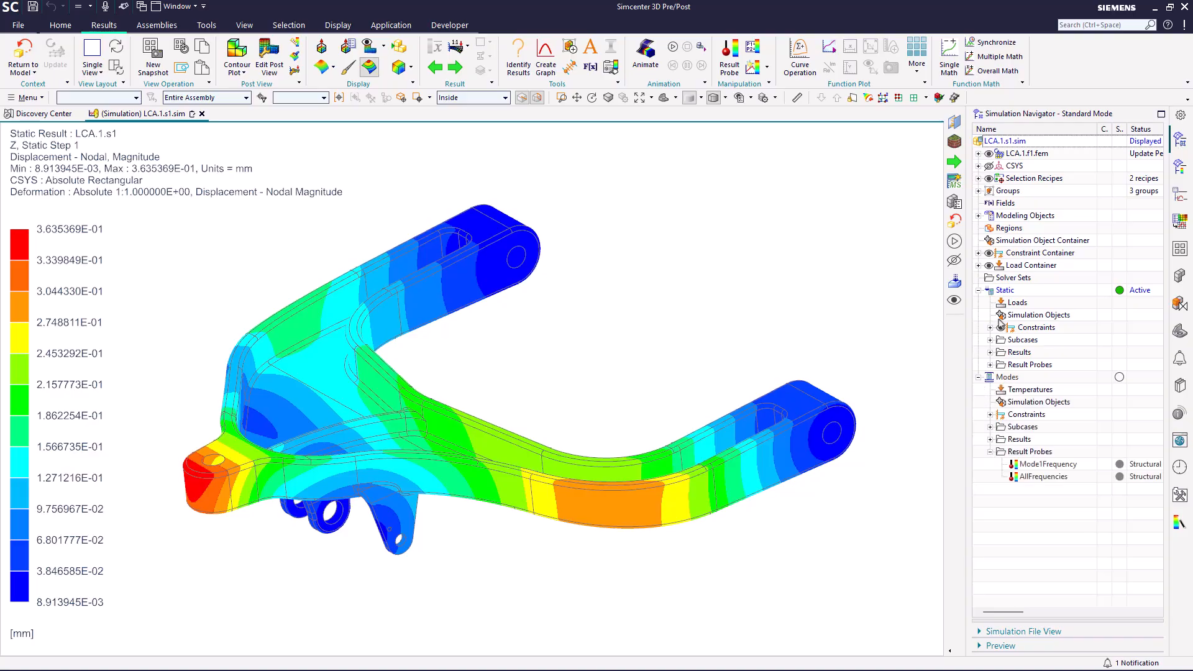
click(990, 365)
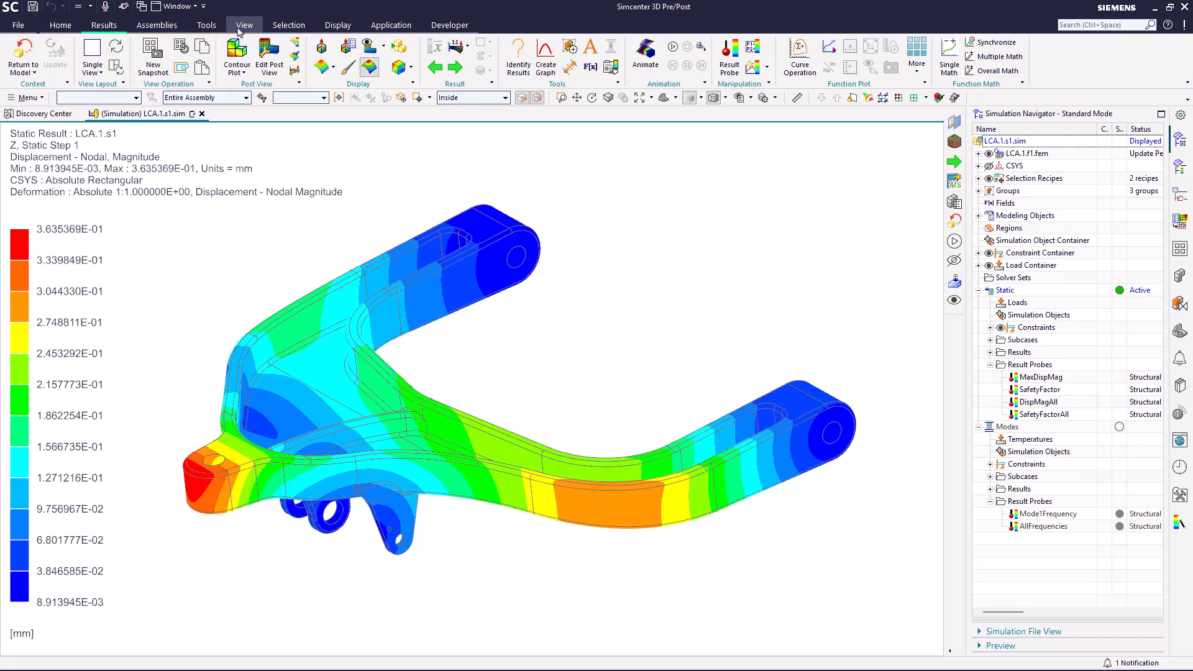
Step: Open the expressions in Simcenter 3D and compare them with design 3's ExpMode1Frequency in the HEEDS design table
click(206, 25)
click(53, 67)
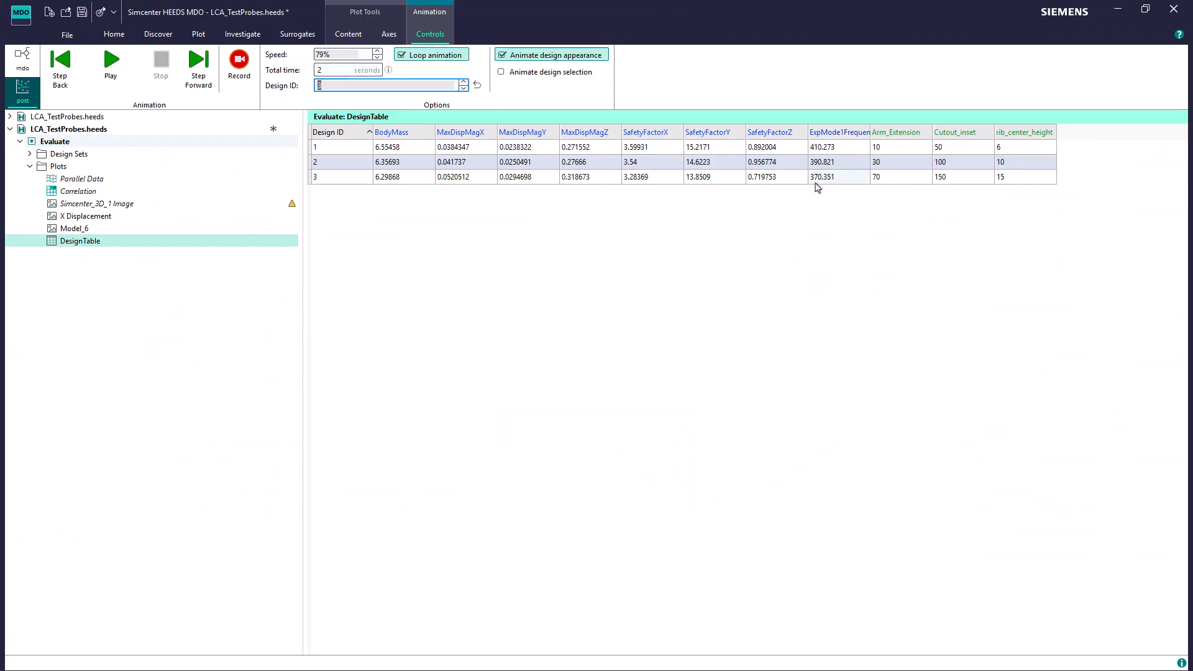
mouse_move(827, 187)
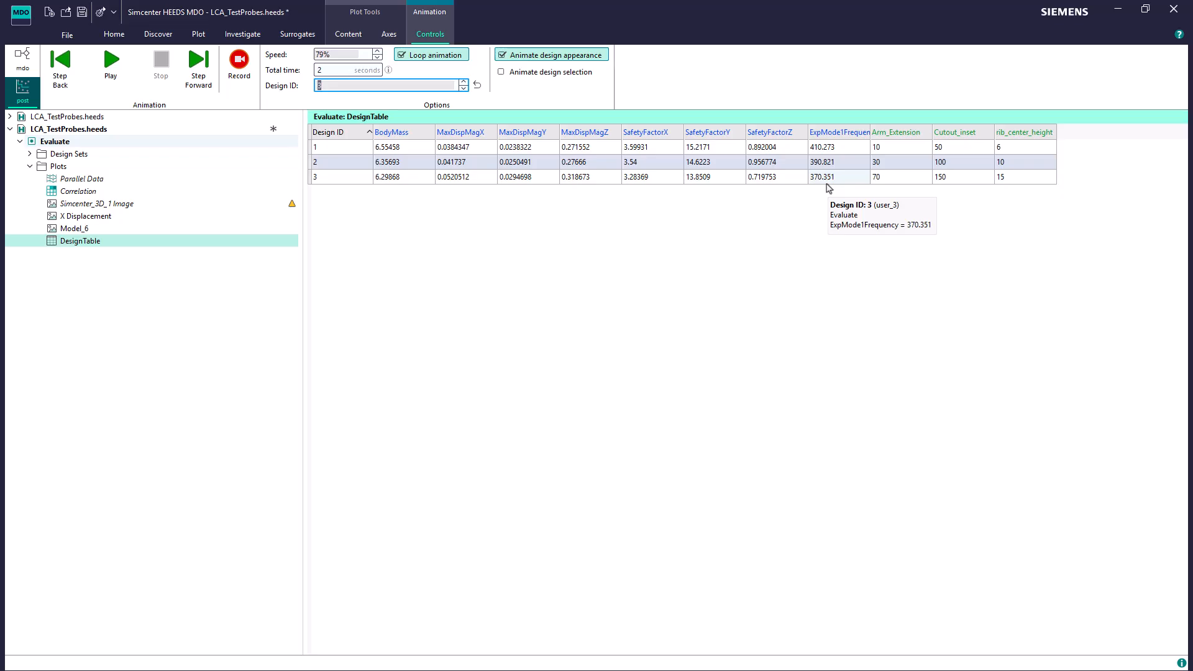